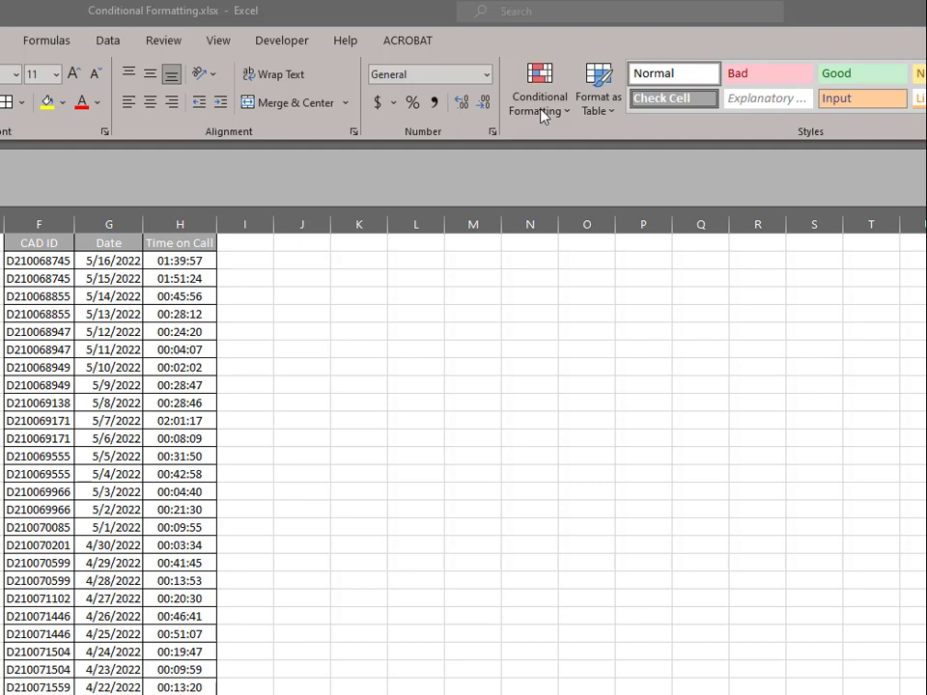
- Preview a Greater Than highlight rule with a threshold of 01:00:00 on the Time on Call values
left_click(192, 259)
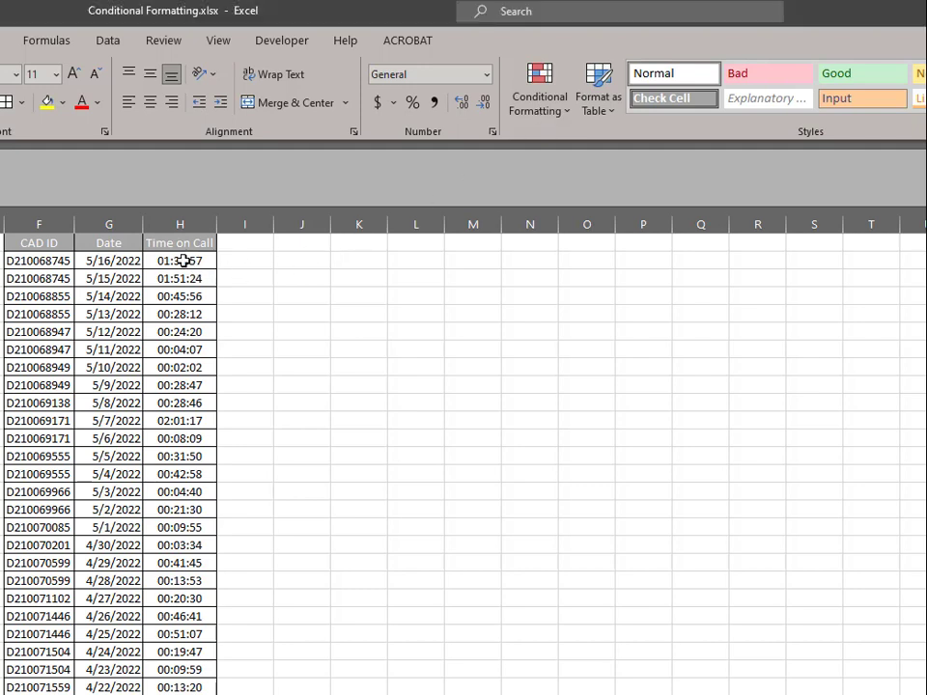
left_click_drag(184, 261, 181, 686)
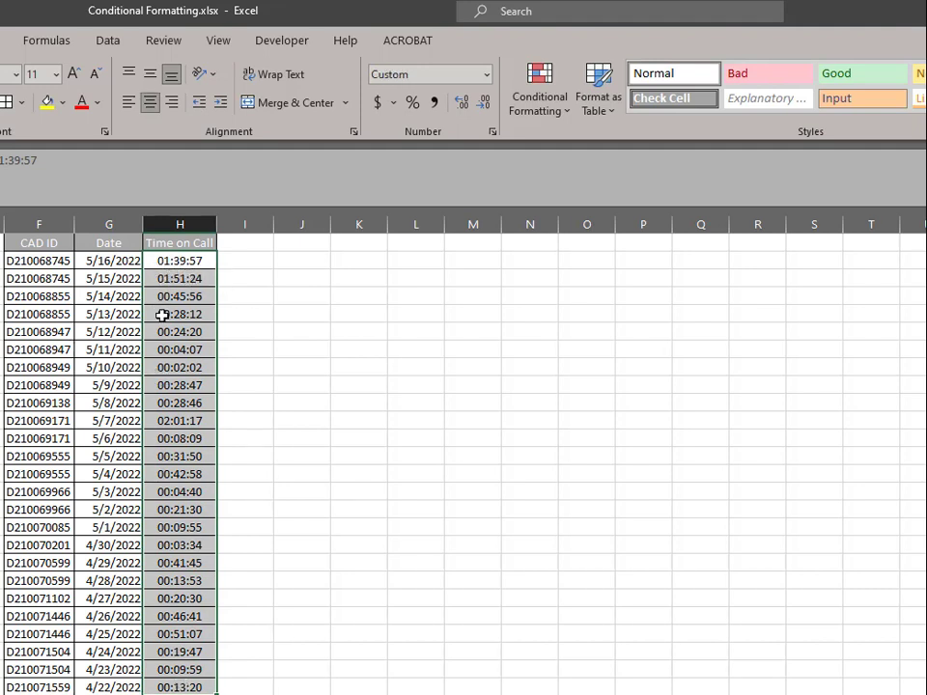
left_click(566, 111)
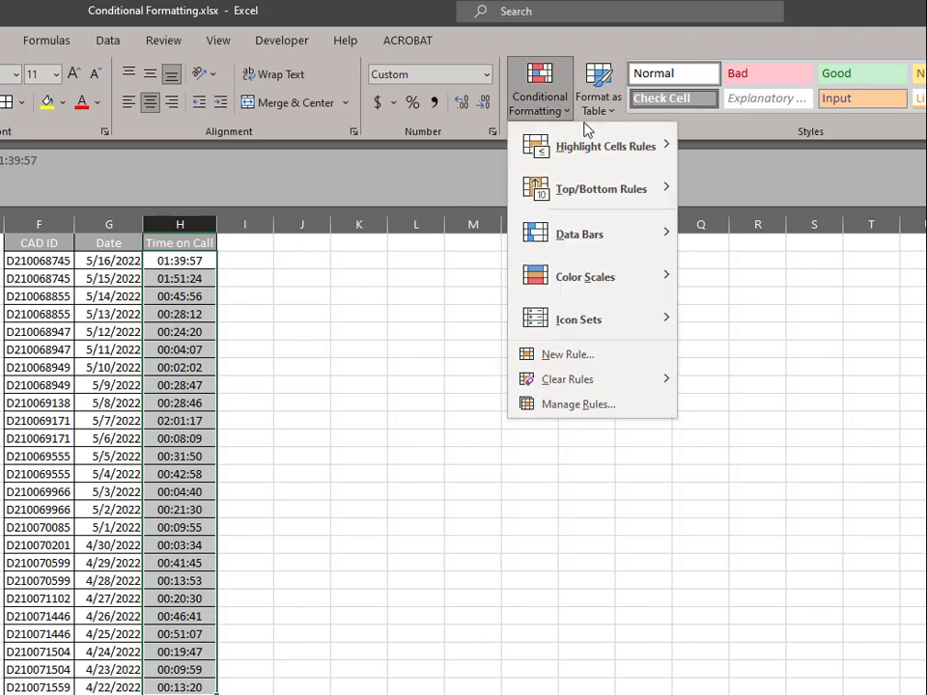
mouse_move(555, 147)
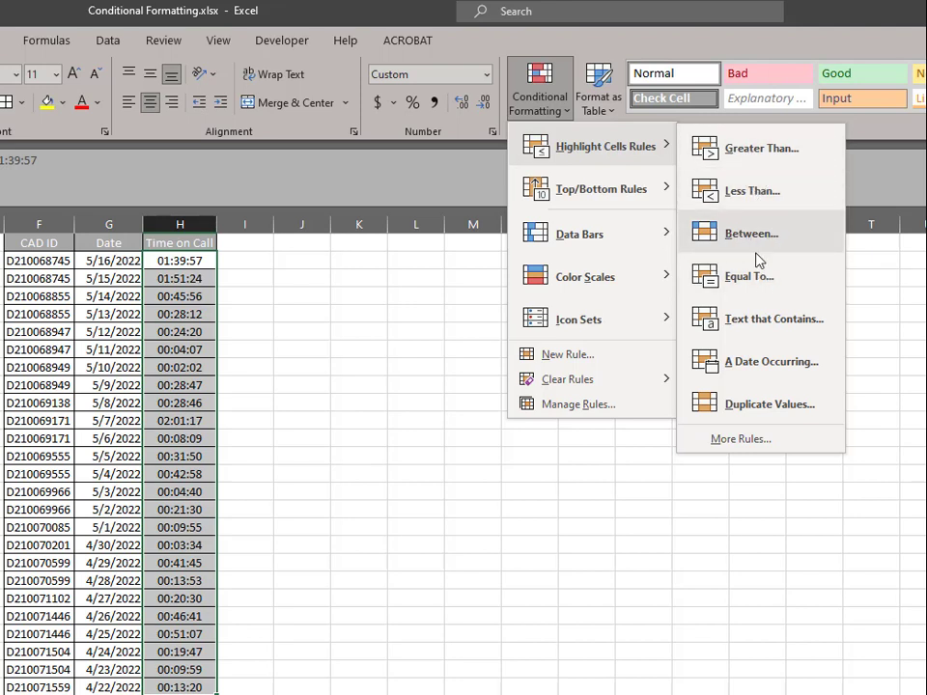
left_click(752, 151)
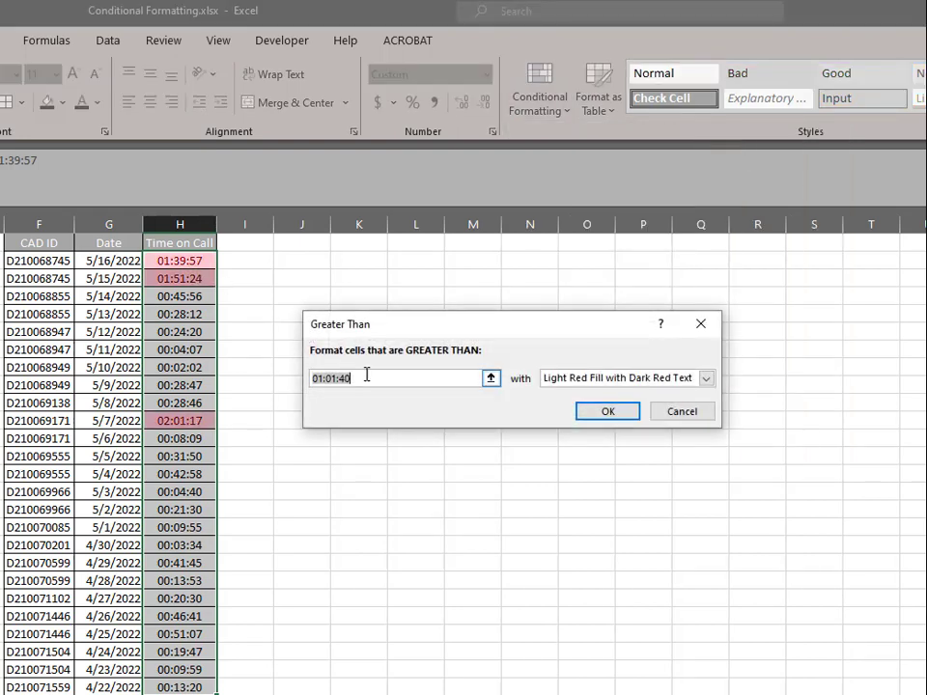
type("0")
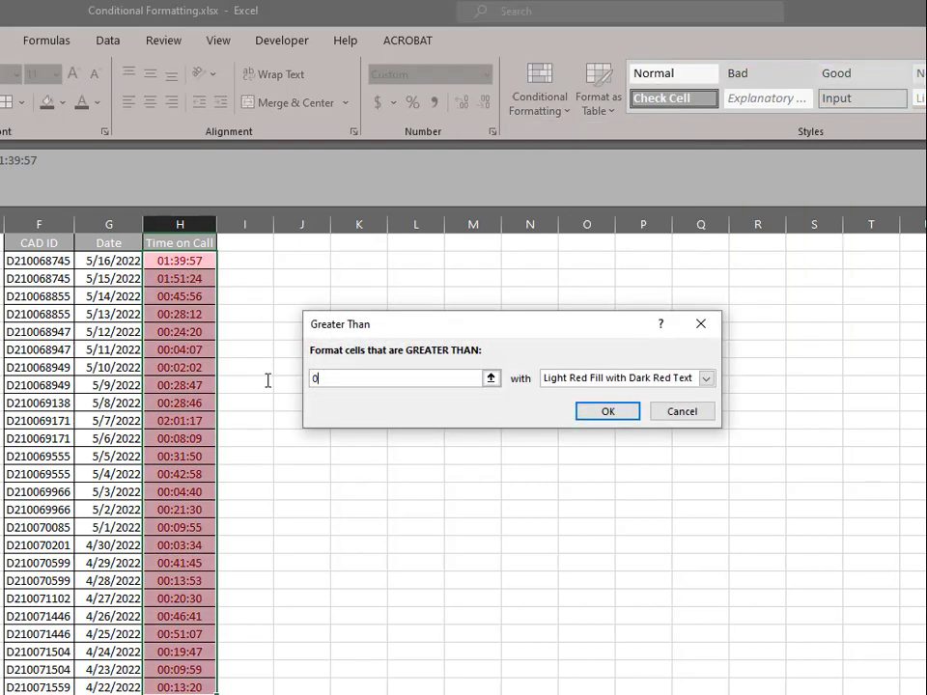
type("1:00:00")
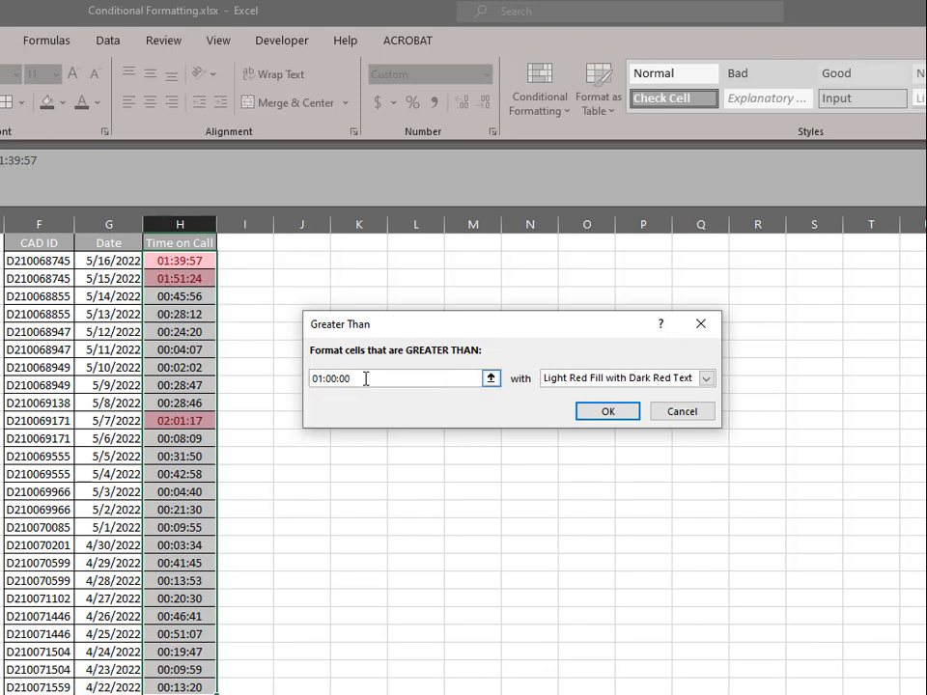
- Try a 00:30: threshold in the Greater Than rule, then cancel the rule
left_click_drag(364, 377, 277, 371)
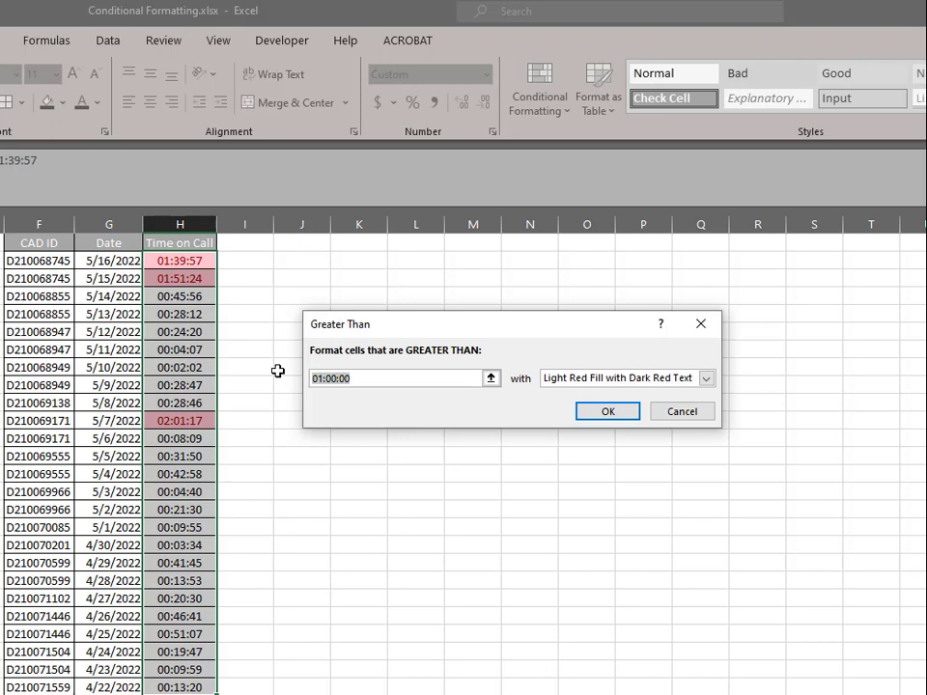
type("00")
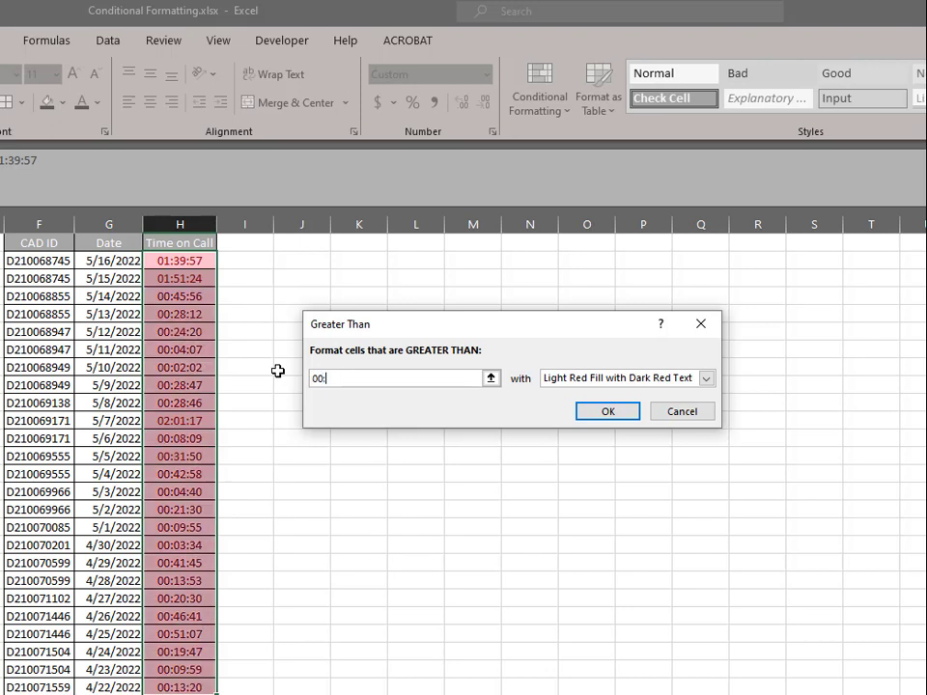
type(":30:")
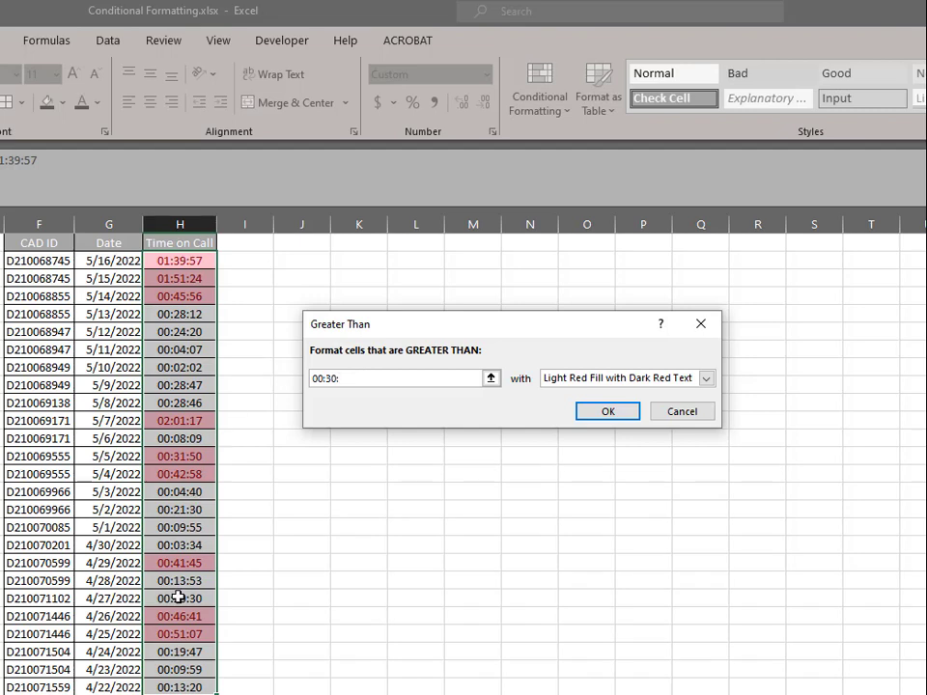
left_click(696, 416)
- Preview a date-occurring highlight rule for Yesterday on the Date column values and view the other period options
left_click(560, 113)
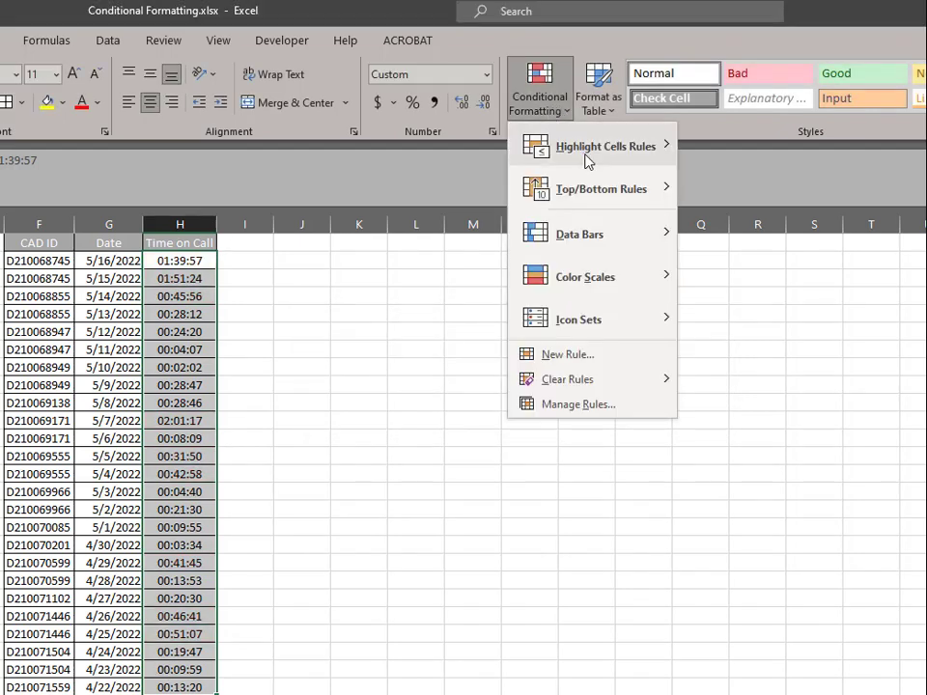
mouse_move(587, 143)
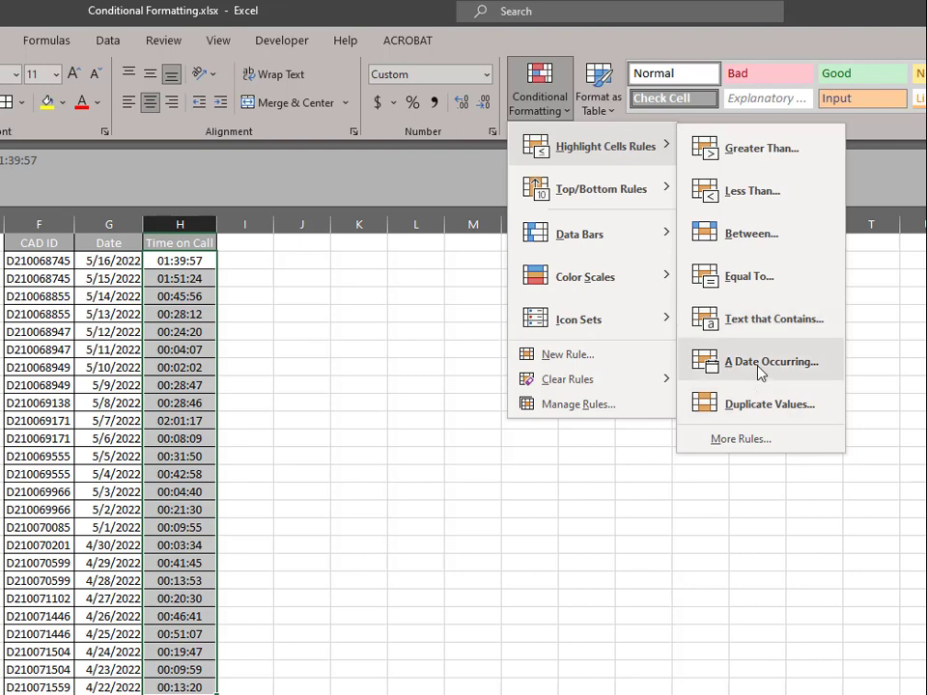
left_click(119, 284)
left_click_drag(114, 261, 114, 687)
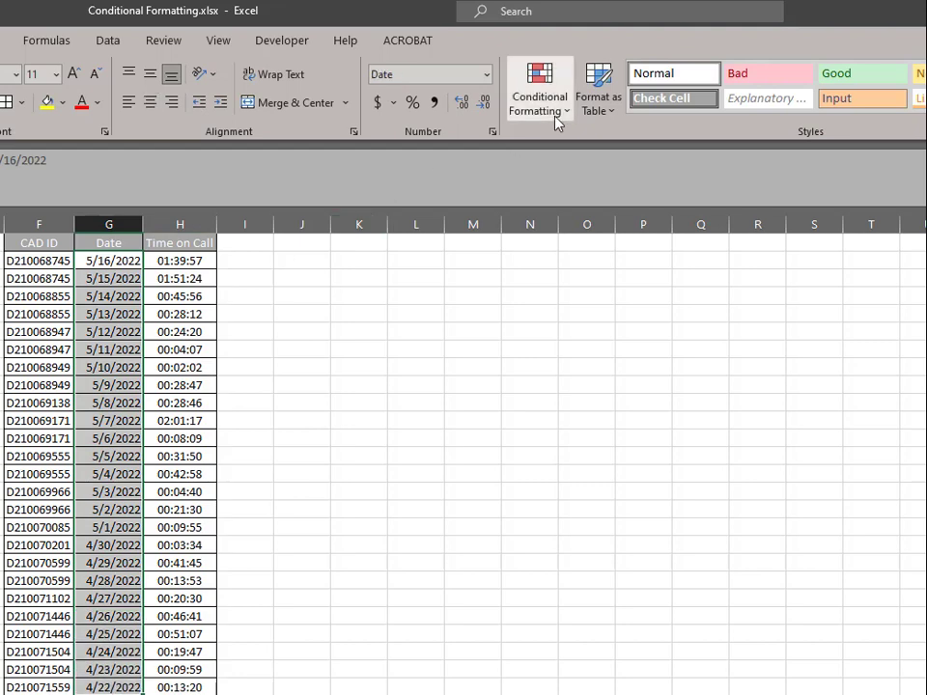
left_click(555, 121)
mouse_move(652, 158)
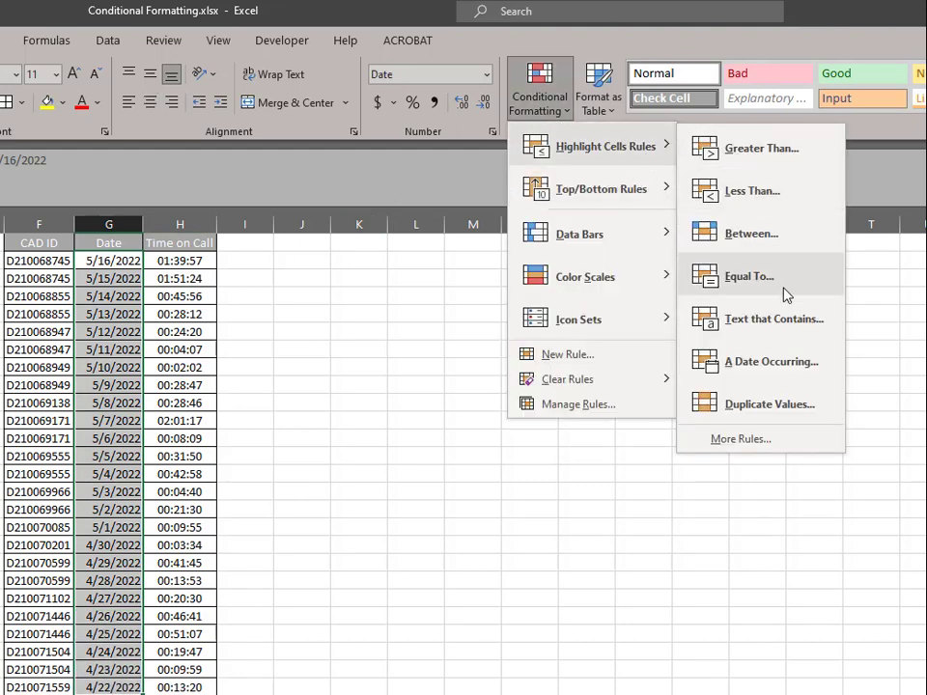
left_click(779, 370)
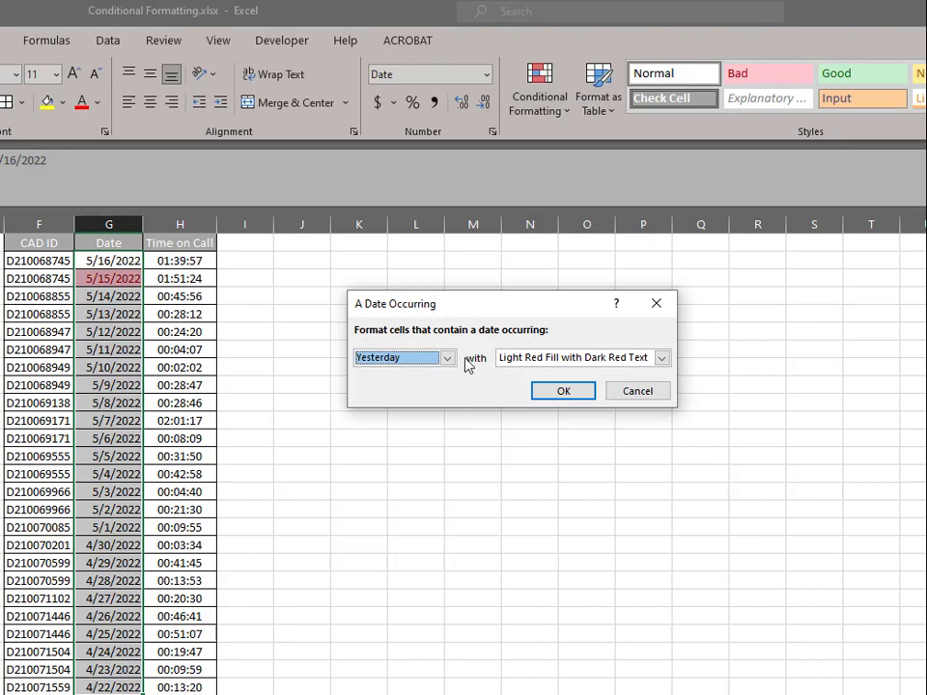
left_click(450, 359)
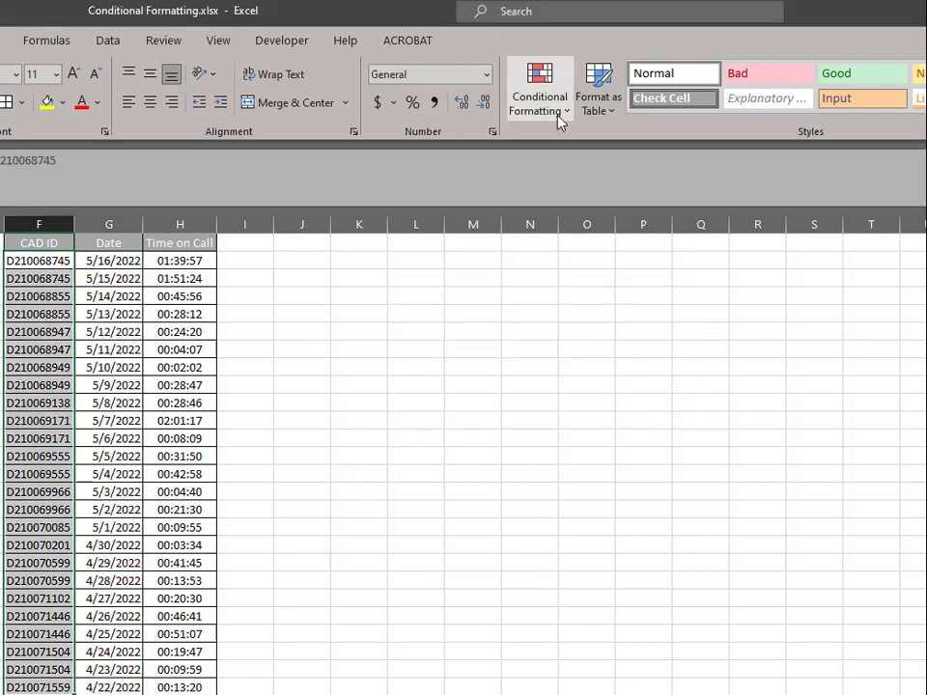
- Preview a Duplicate Values highlight rule on the CAD ID values, switching it from Duplicate to Unique
left_click(558, 117)
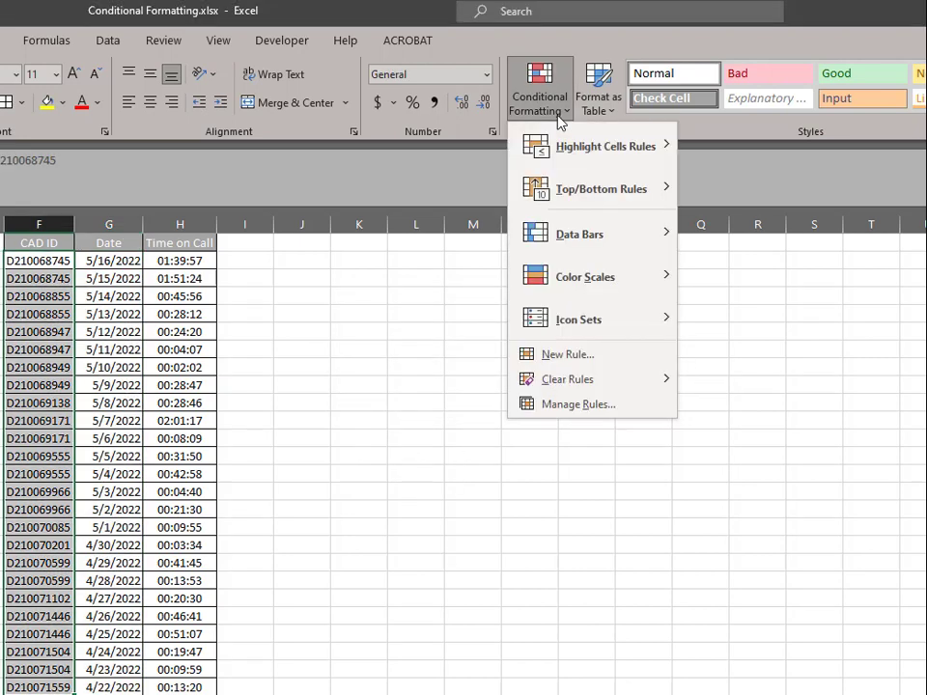
mouse_move(609, 152)
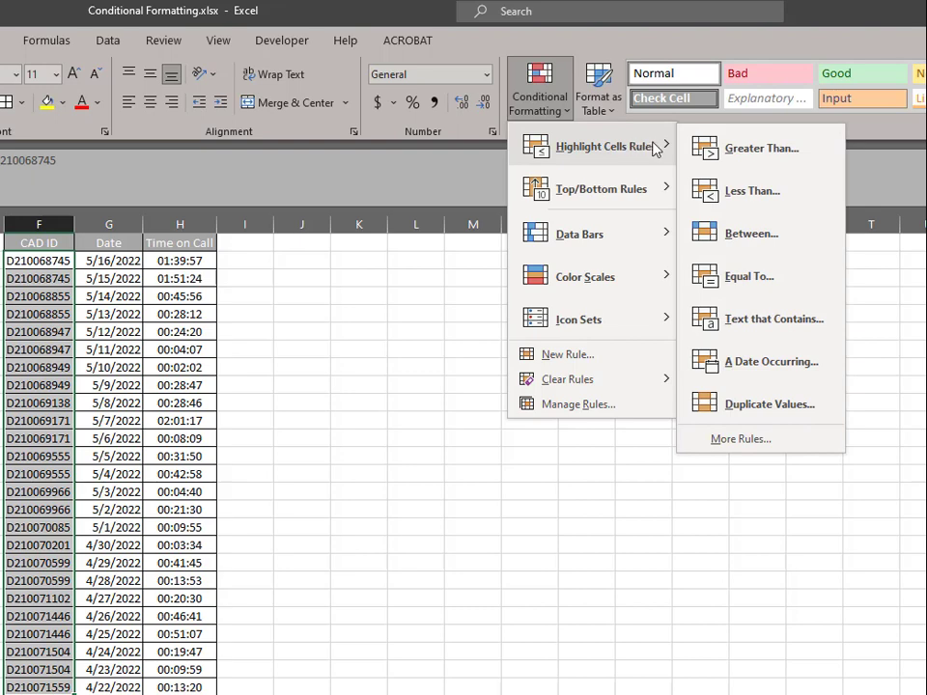
left_click(771, 405)
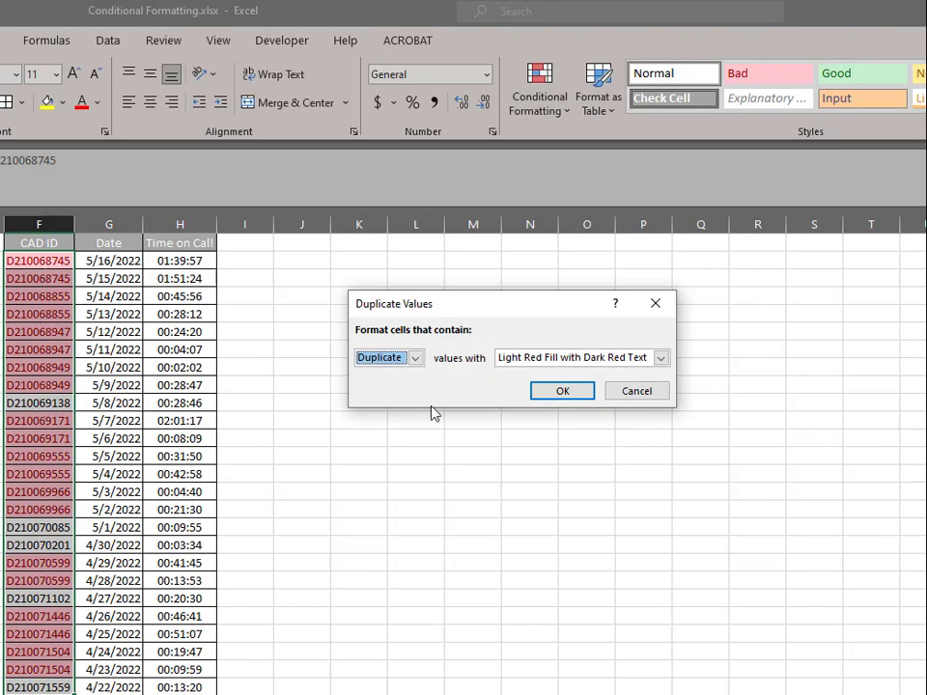
left_click(415, 359)
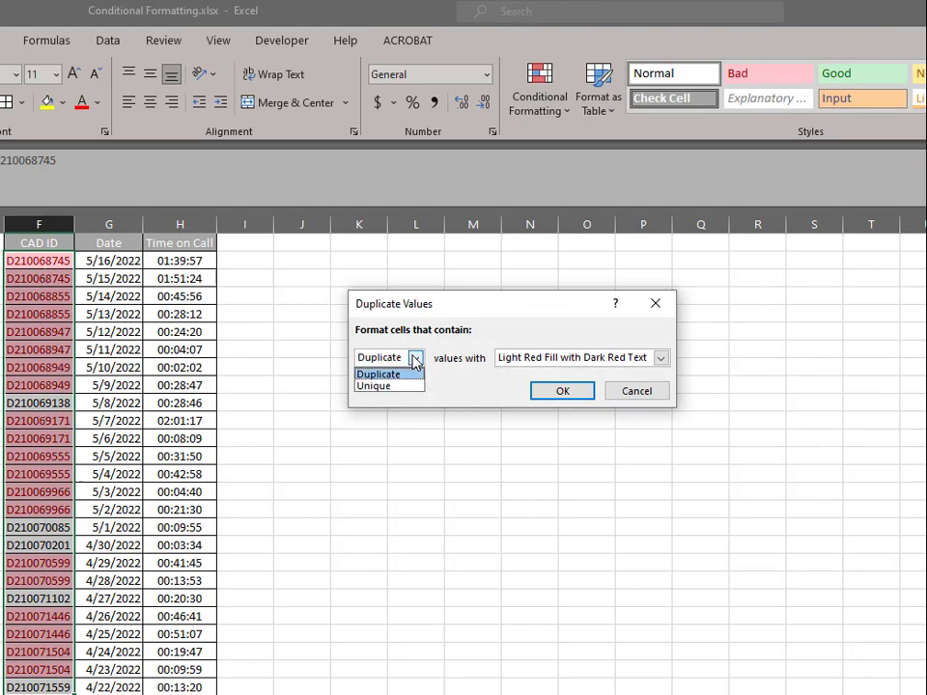
left_click(383, 388)
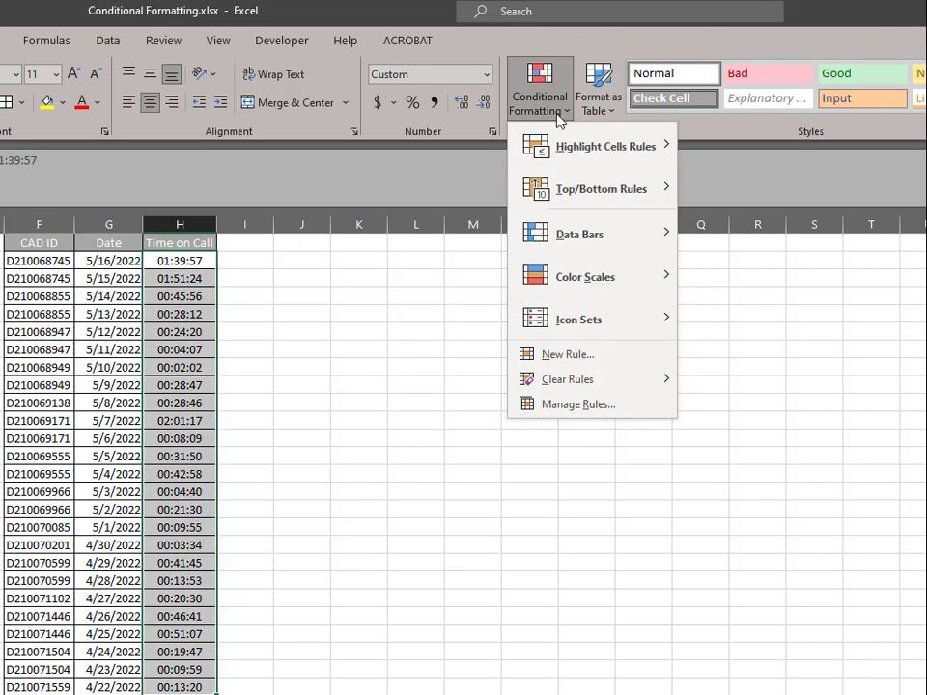
- Preview a Top 10 Items rule on the Time on Call values, reduce the rank to 3, and cancel it
mouse_move(634, 199)
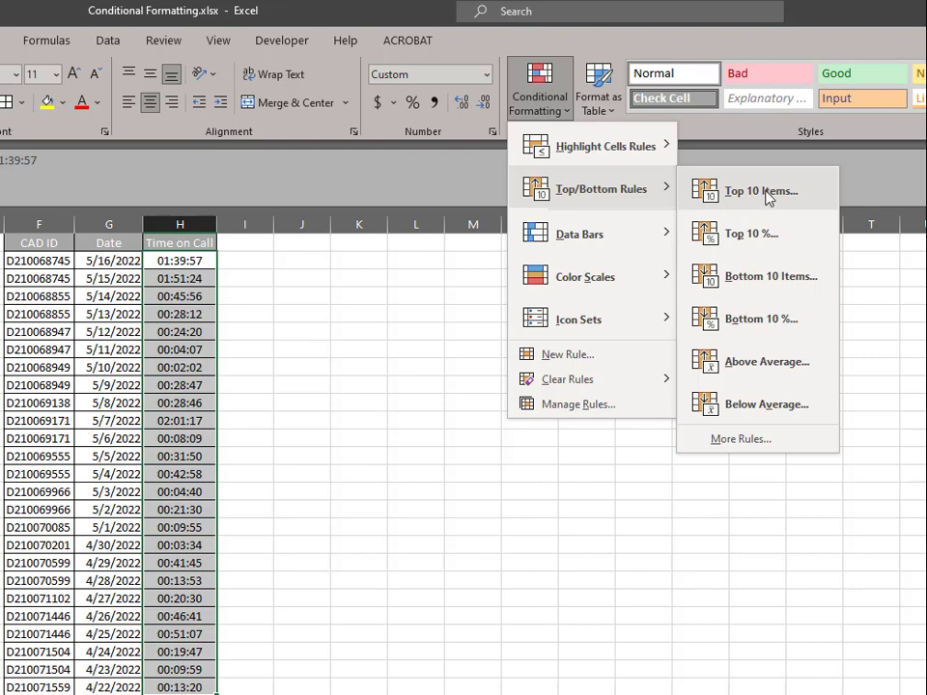
left_click(764, 194)
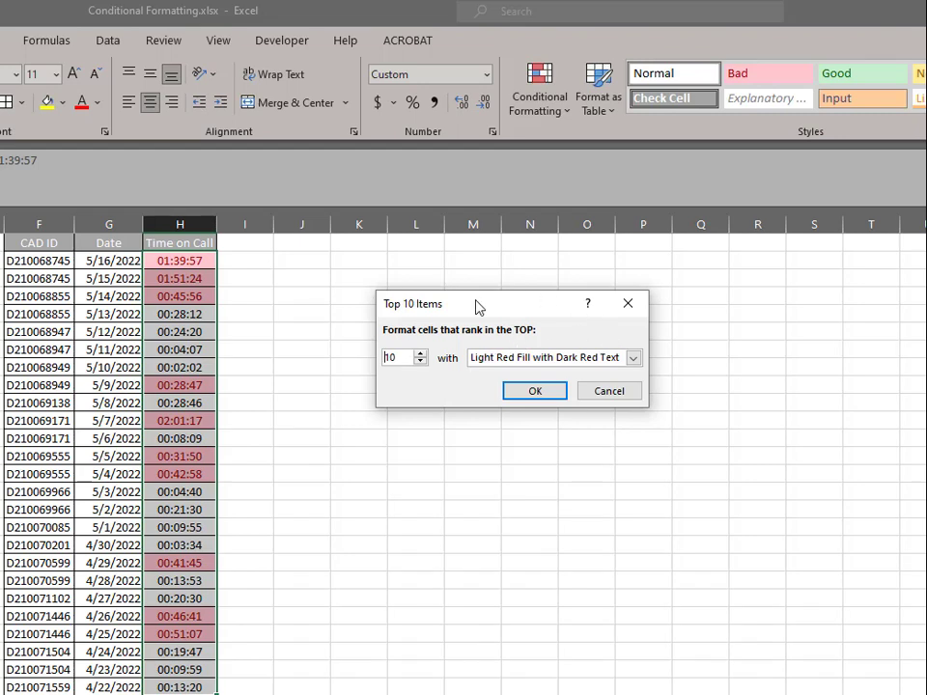
left_click(420, 362)
left_click(420, 363)
left_click(420, 362)
left_click(420, 363)
left_click(420, 362)
left_click(420, 362)
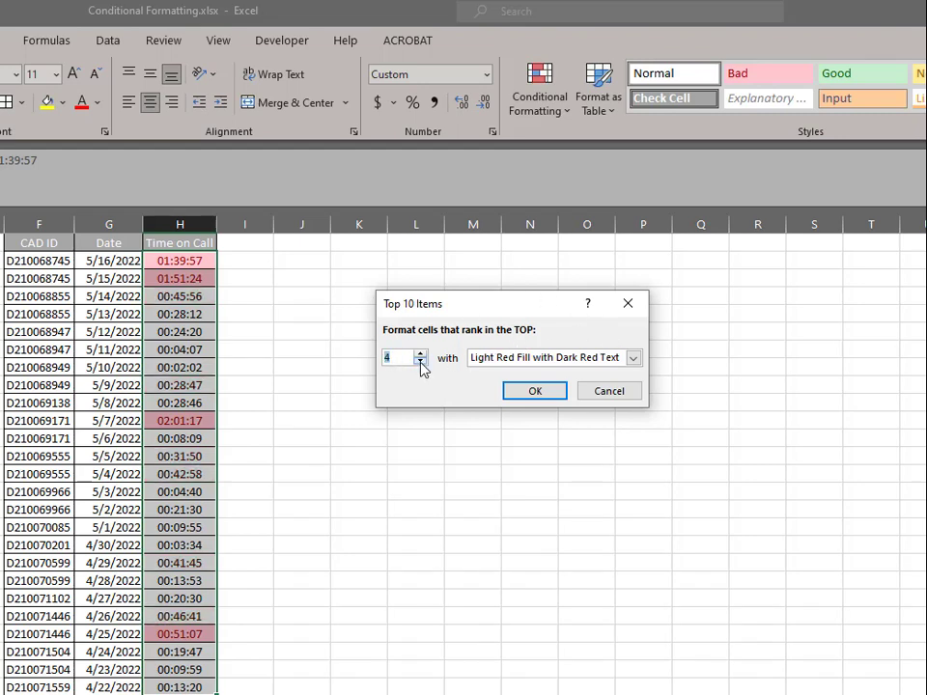
left_click(420, 363)
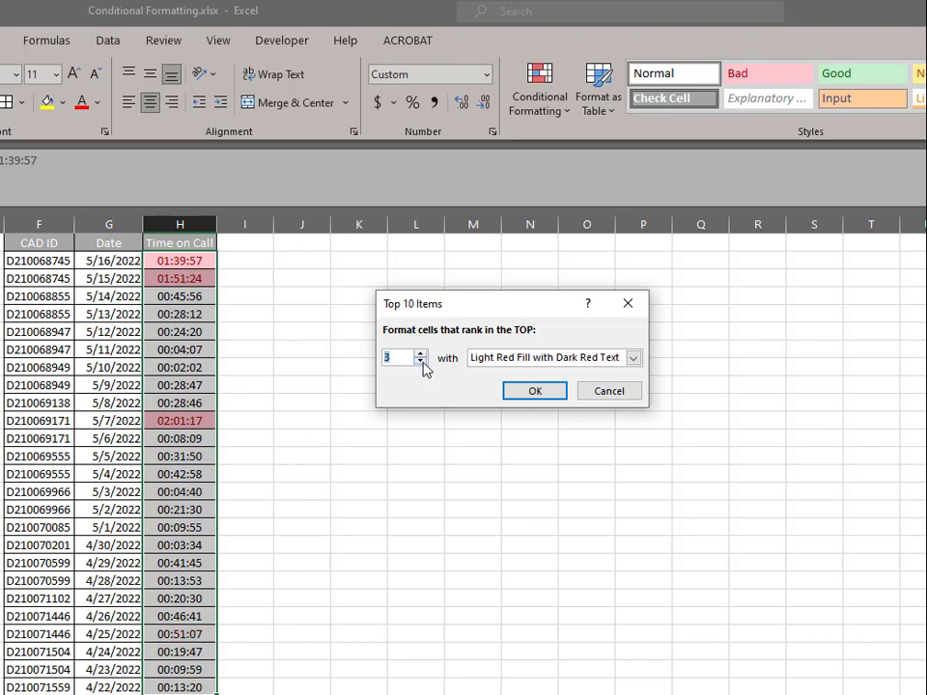
left_click(609, 392)
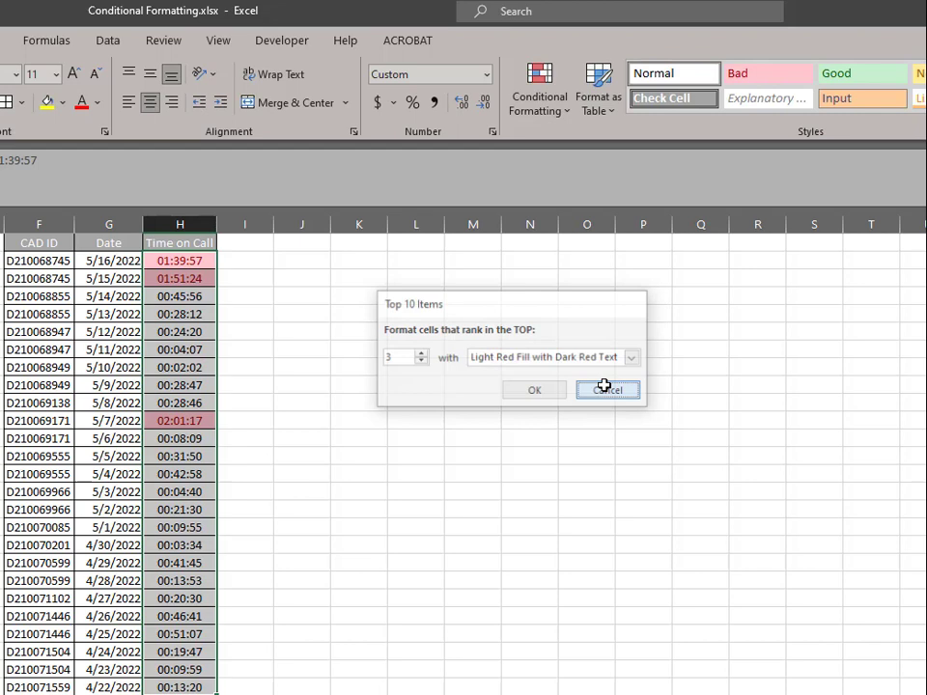
- Preview an Above Average highlight rule on the Time on Call values
left_click(564, 113)
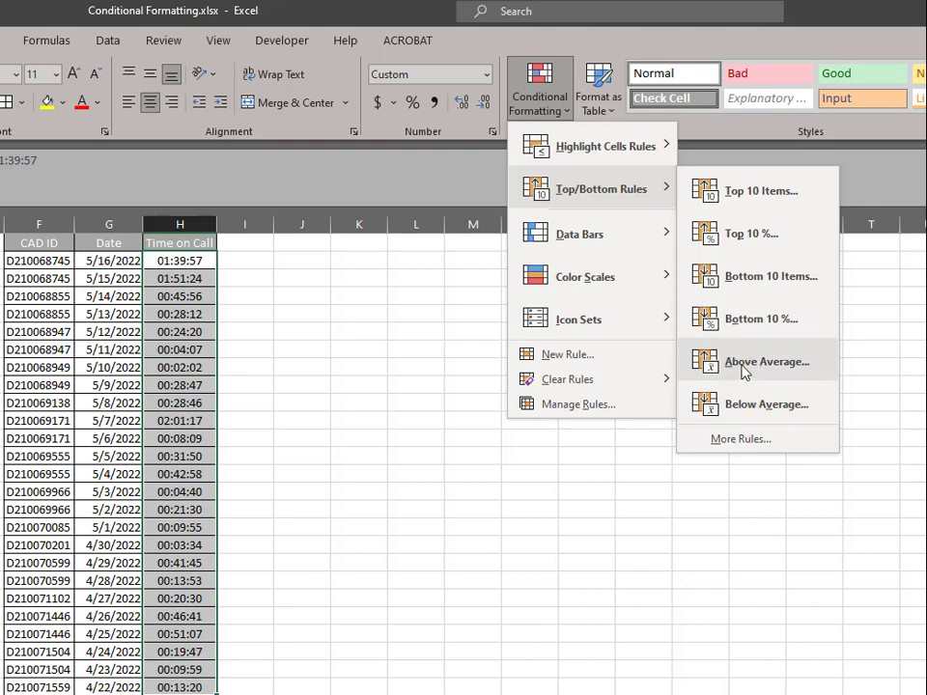
left_click(745, 362)
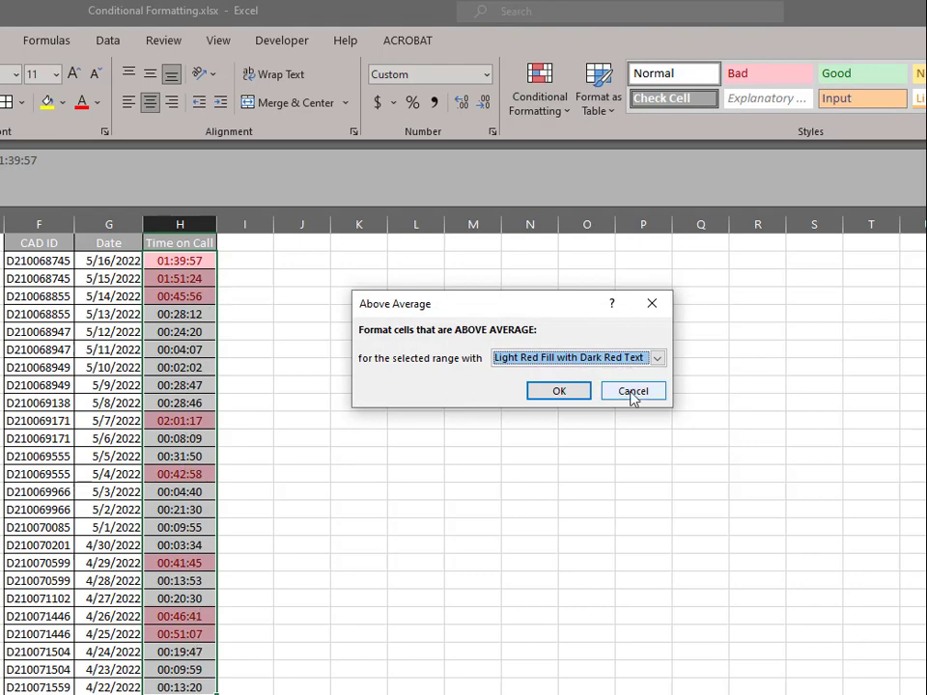
- Examine the data bar, color scale and icon set presets for Time on Call, previewing the red-yellow-green scale and the three flags
left_click(561, 110)
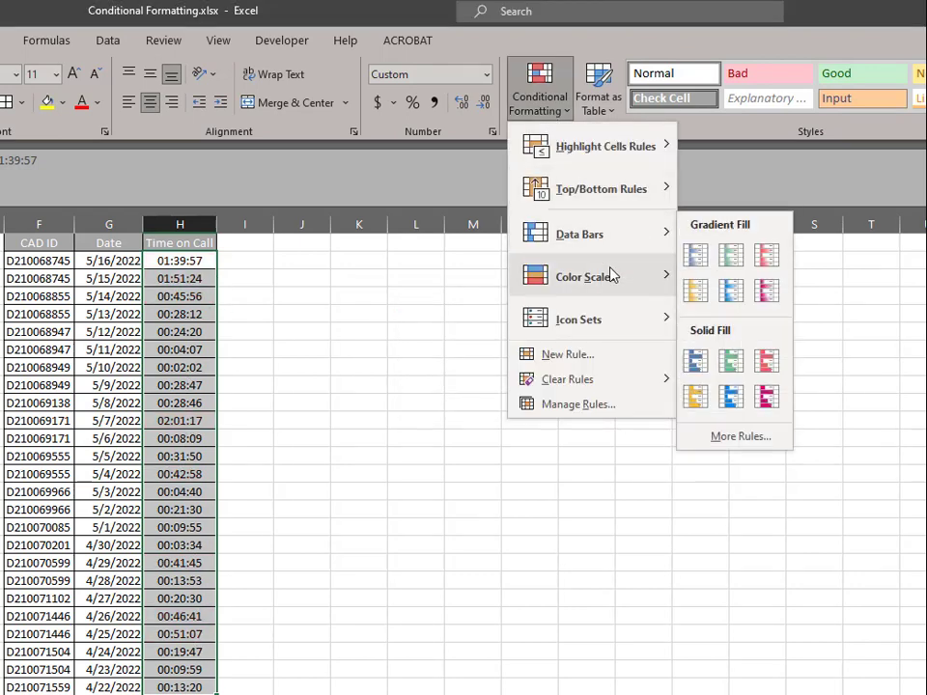
mouse_move(628, 253)
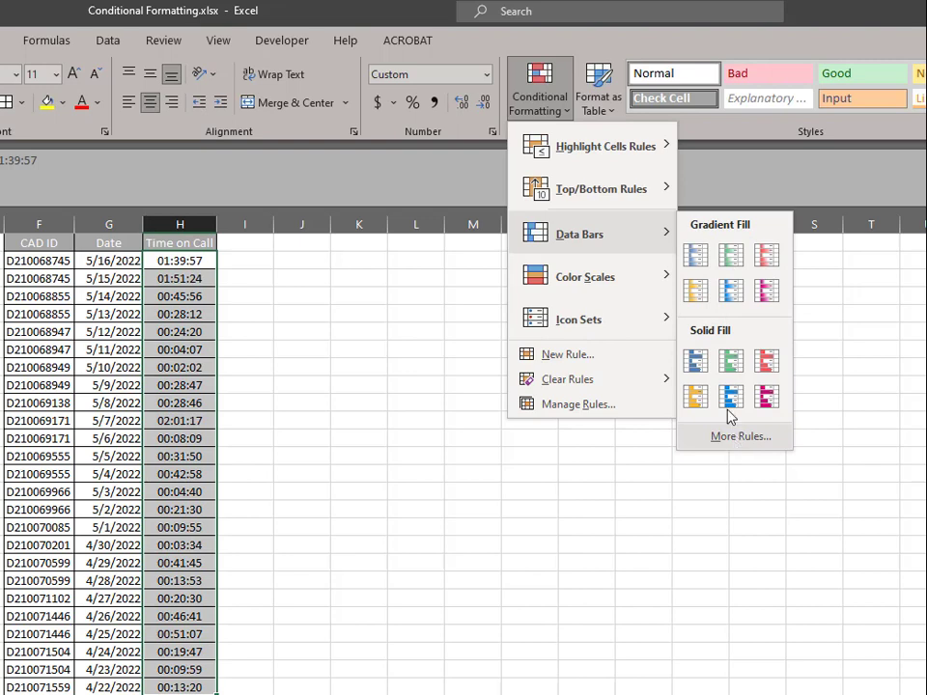
mouse_move(626, 282)
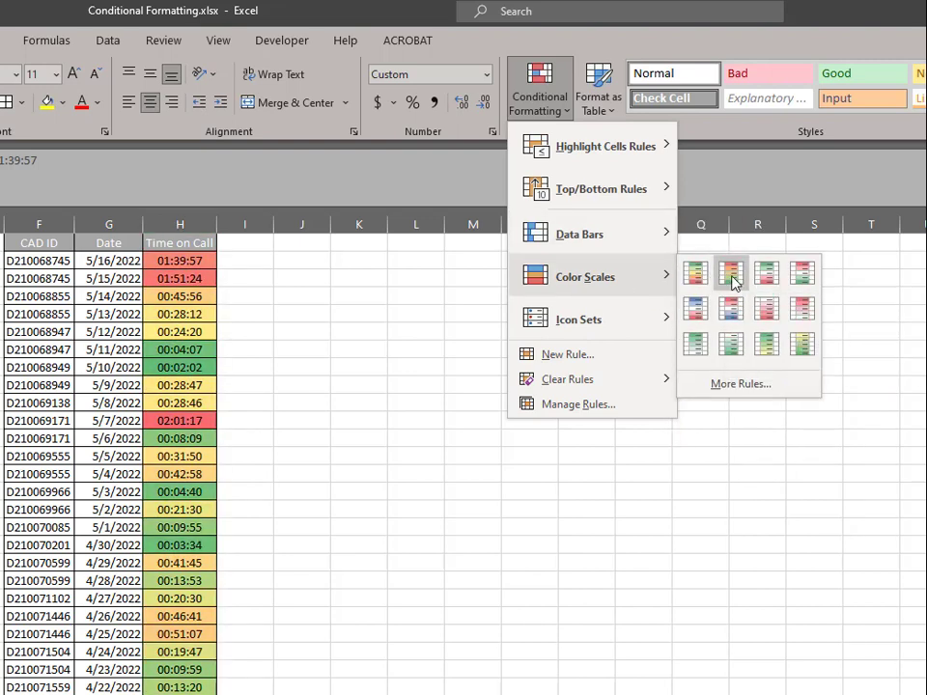
mouse_move(625, 315)
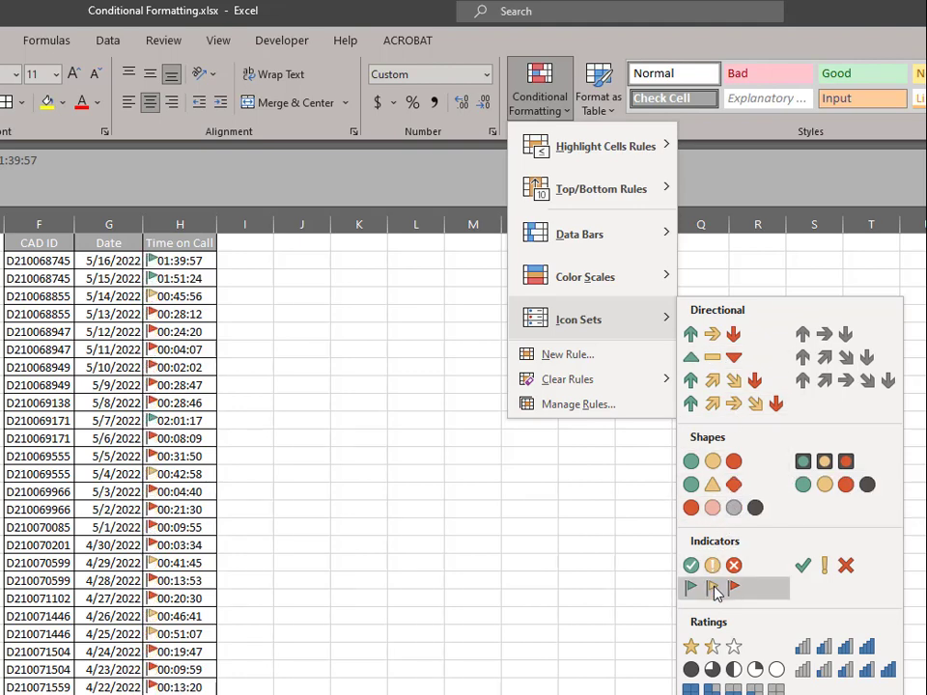
- Start a custom formatting rule on the Time on Call values and try the 3-Color Scale format style
mouse_move(646, 241)
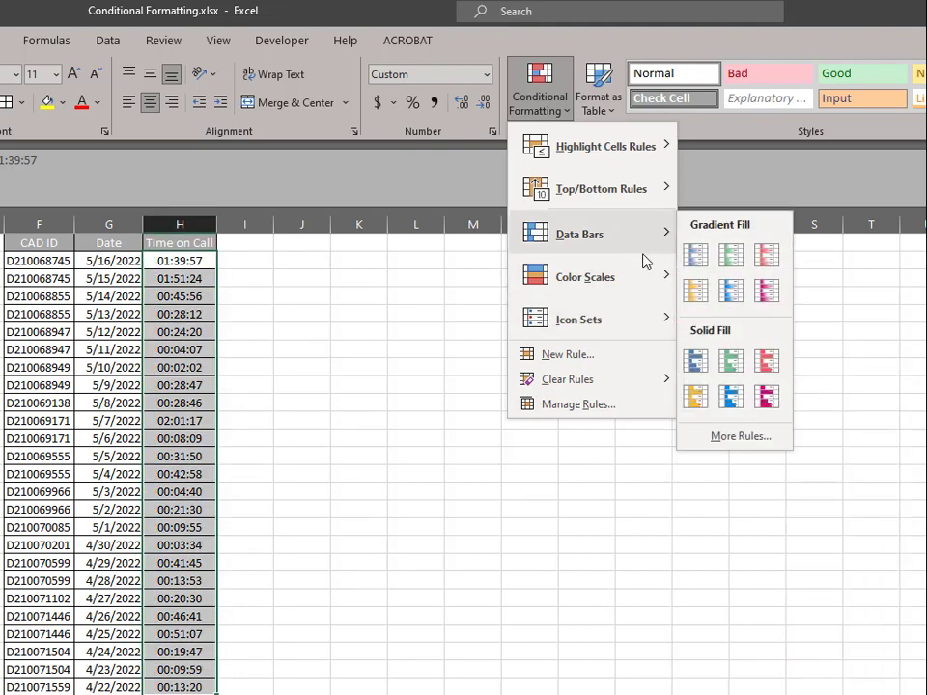
mouse_move(661, 276)
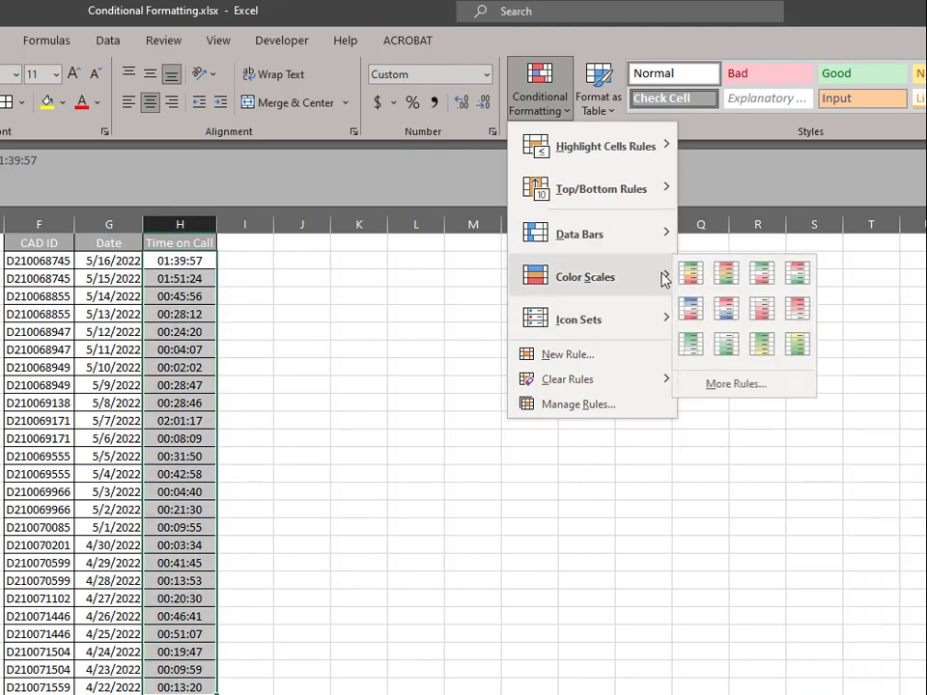
left_click(746, 390)
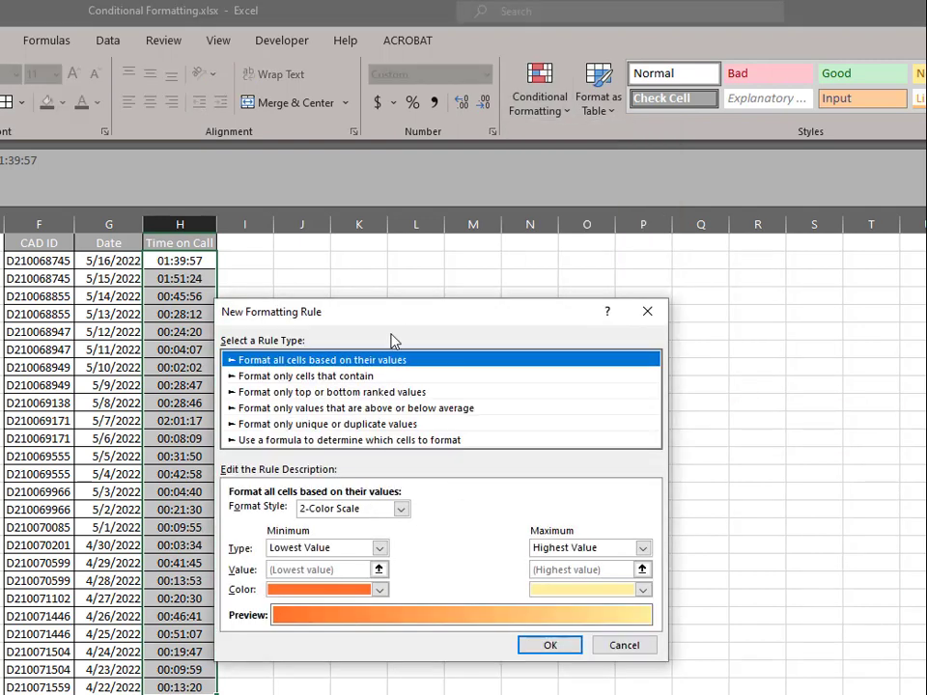
left_click_drag(391, 311, 495, 263)
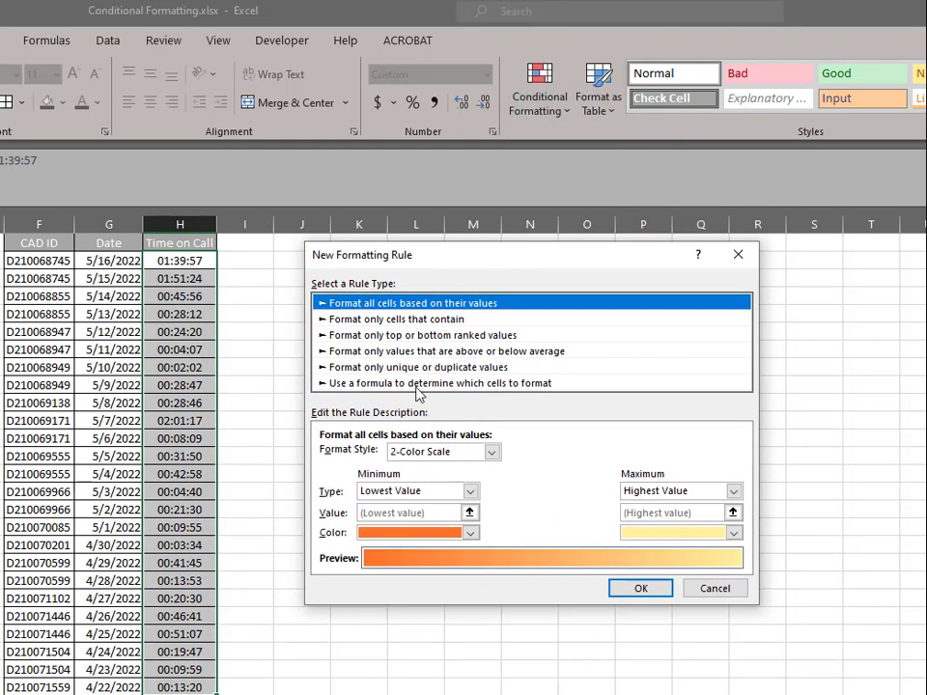
left_click(491, 453)
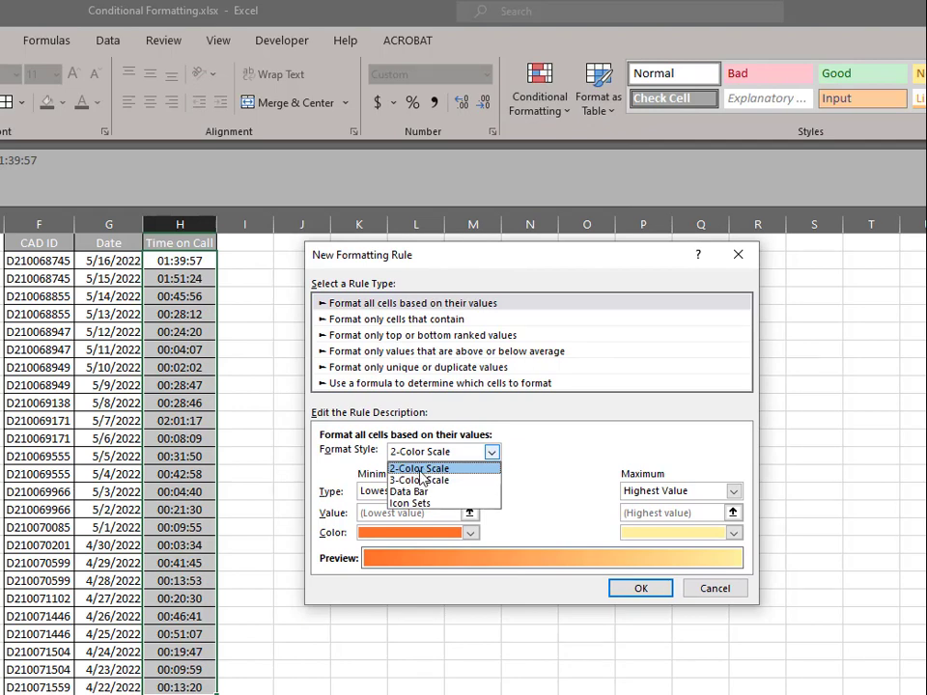
left_click(422, 480)
- Try the Data Bar format style with a Gradient Fill in the new Time on Call rule
left_click(491, 453)
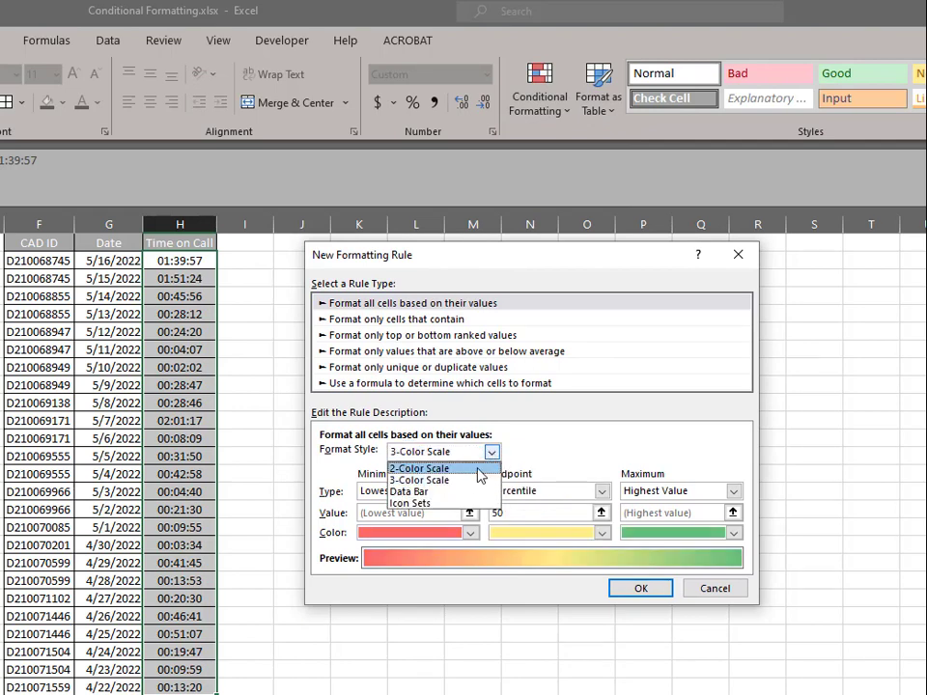
left_click(417, 492)
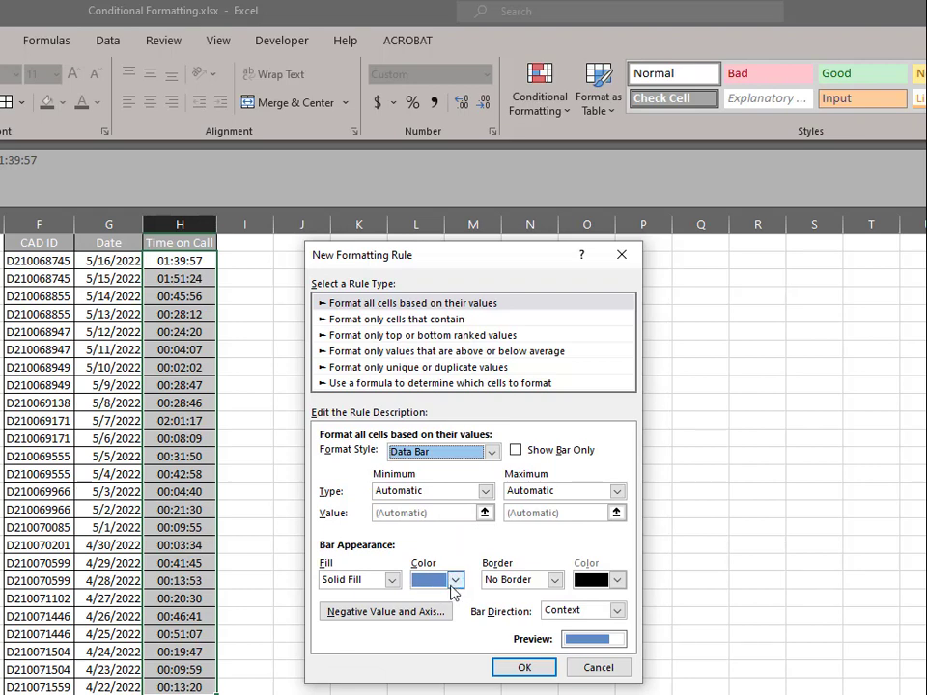
left_click(392, 579)
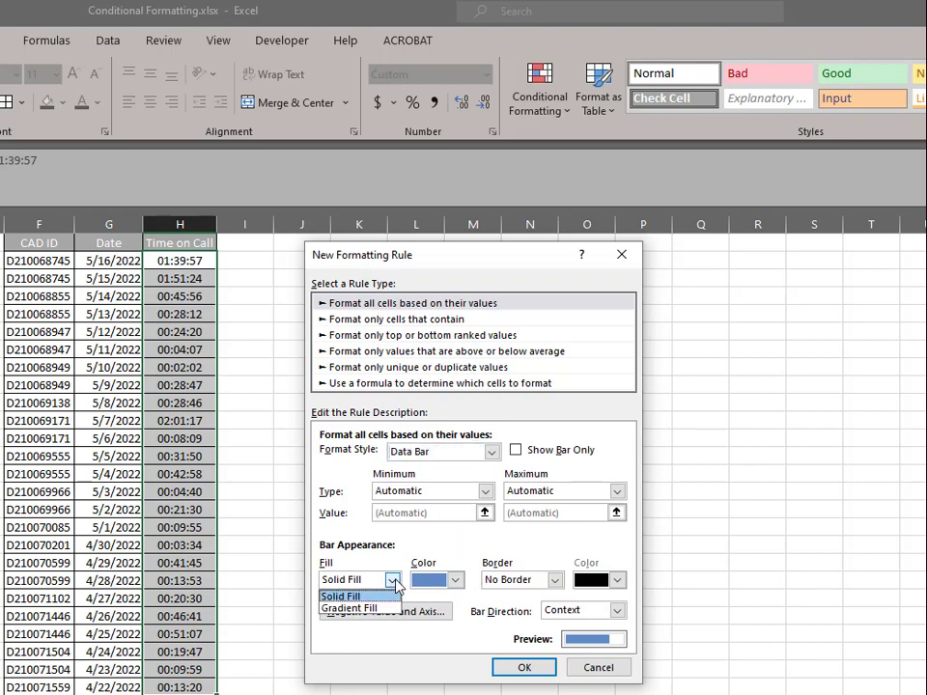
left_click(372, 608)
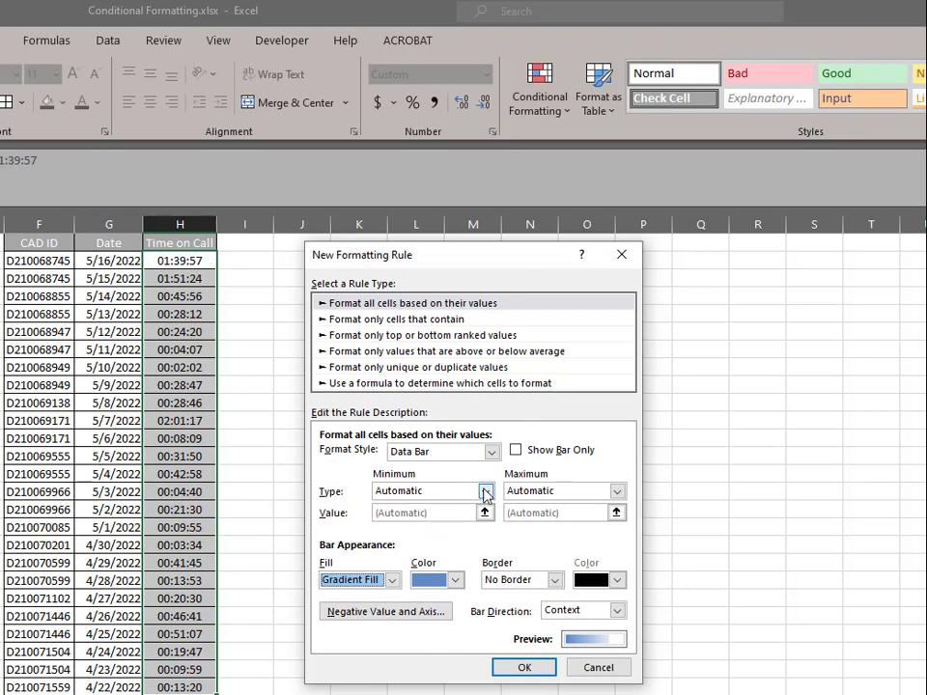
- Try the Icon Sets format style in the new Time on Call rule and discard the rule
left_click(492, 452)
left_click(450, 504)
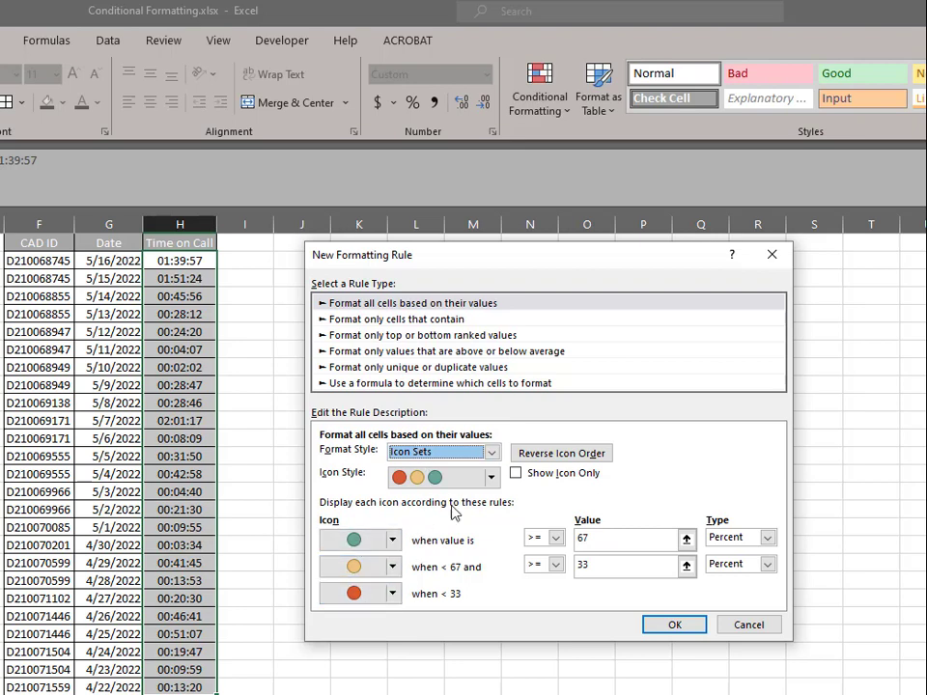
left_click(746, 624)
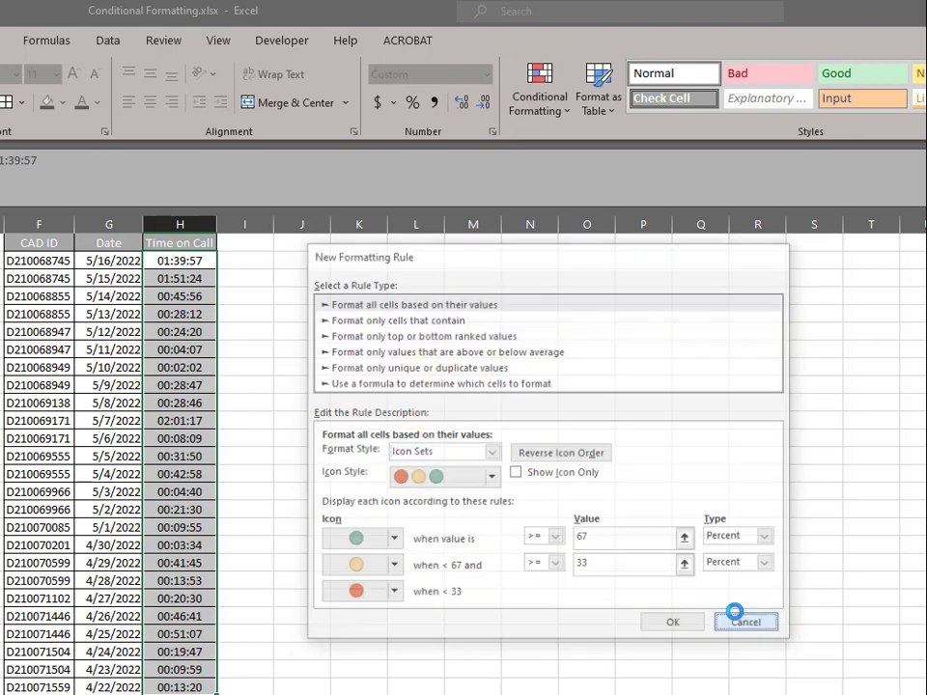
- Examine the options for clearing, managing and creating conditional formatting rules on the Time on Call values
left_click(568, 118)
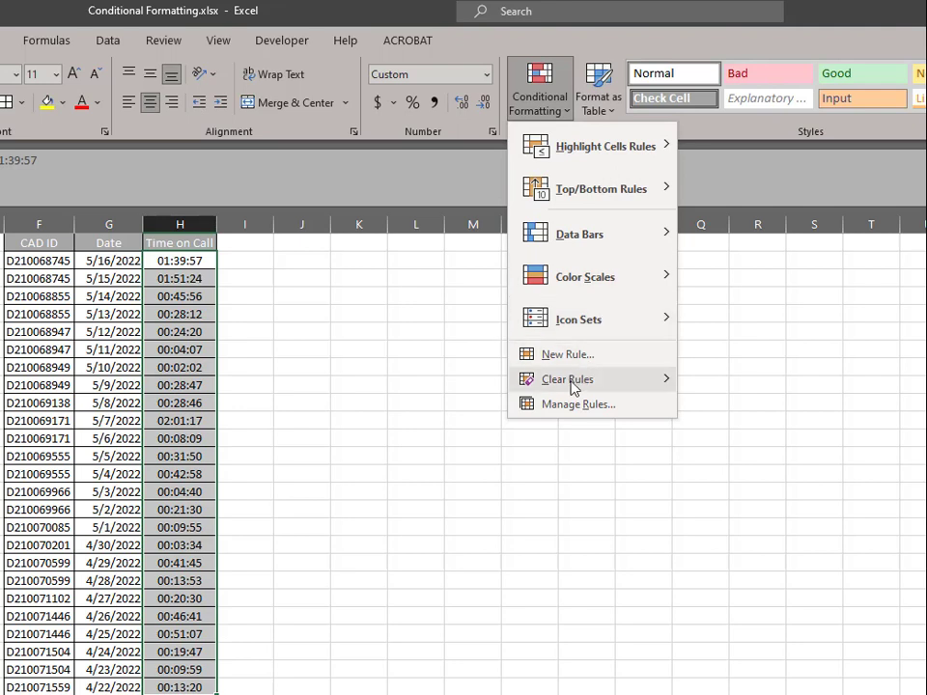
mouse_move(573, 388)
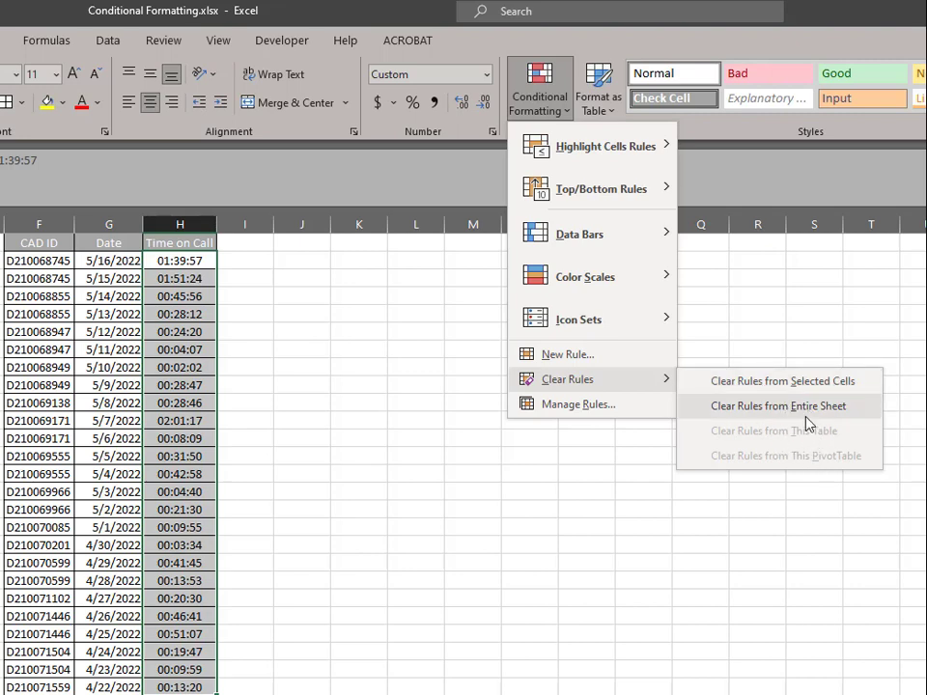
left_click(582, 406)
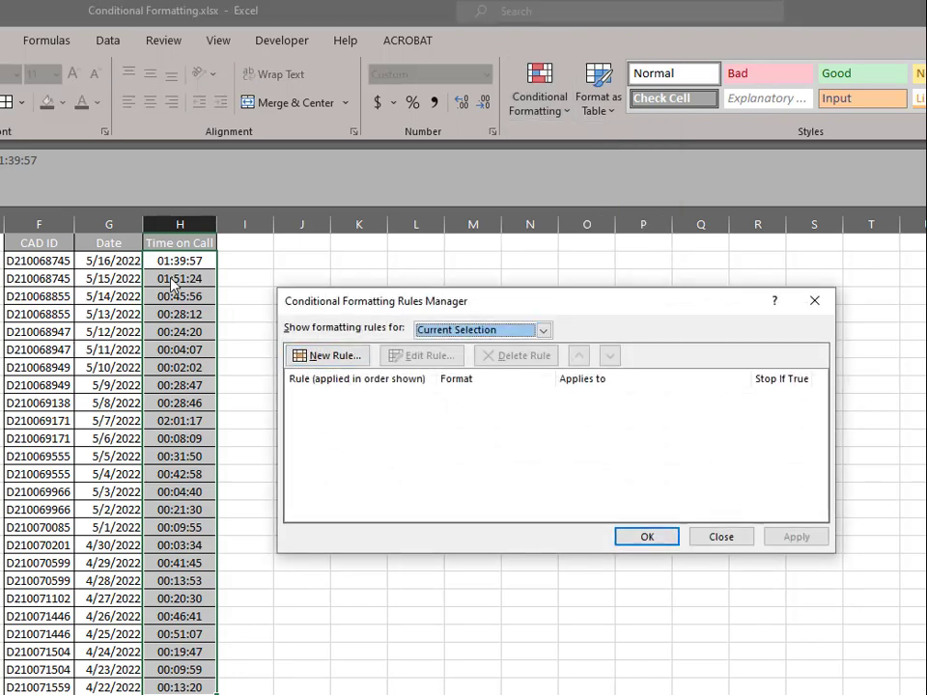
left_click(717, 538)
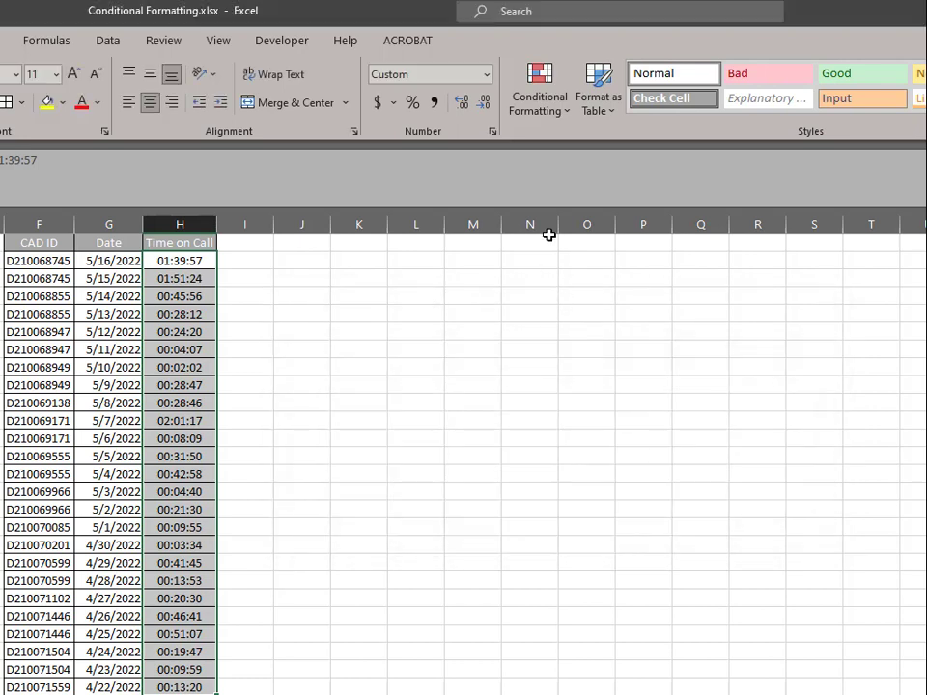
left_click(548, 114)
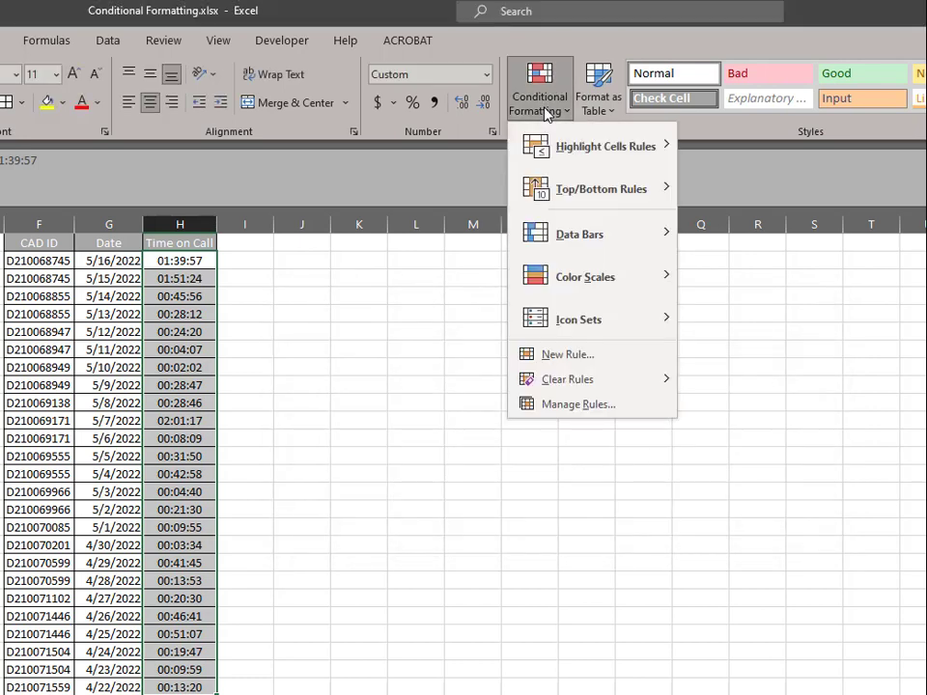
left_click(566, 356)
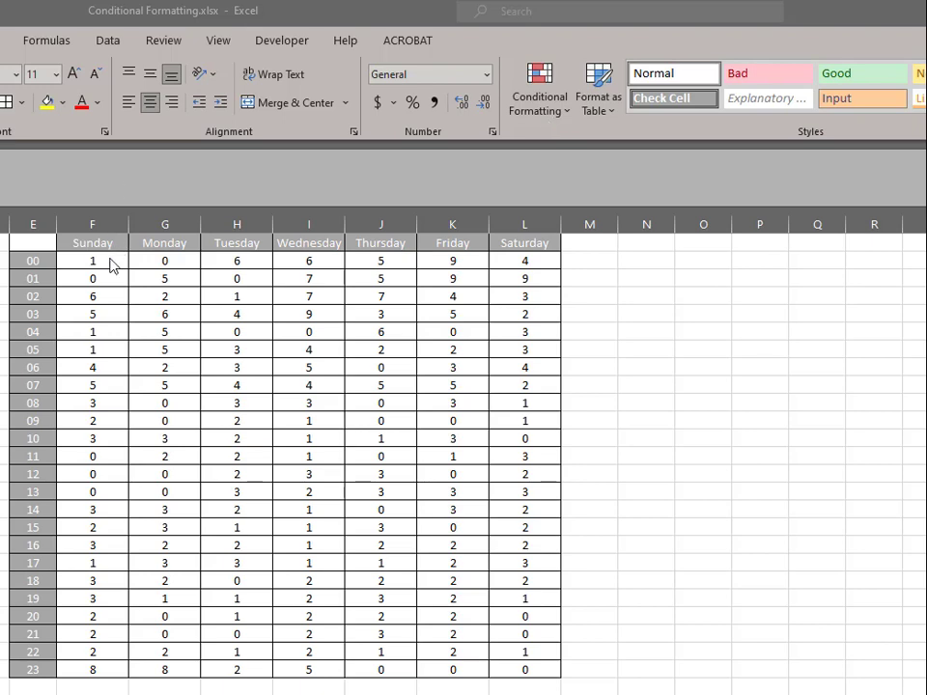
- Apply the Red - Yellow - Green Color Scale to the hourly counts from Sunday to Saturday, hours 00 to 23
left_click_drag(102, 259, 515, 666)
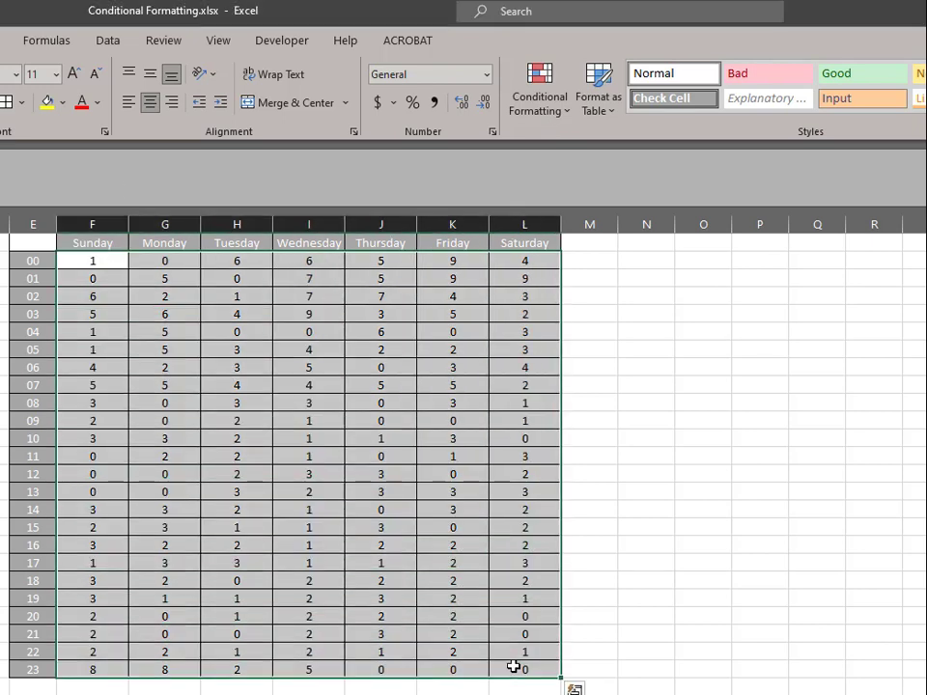
left_click(558, 110)
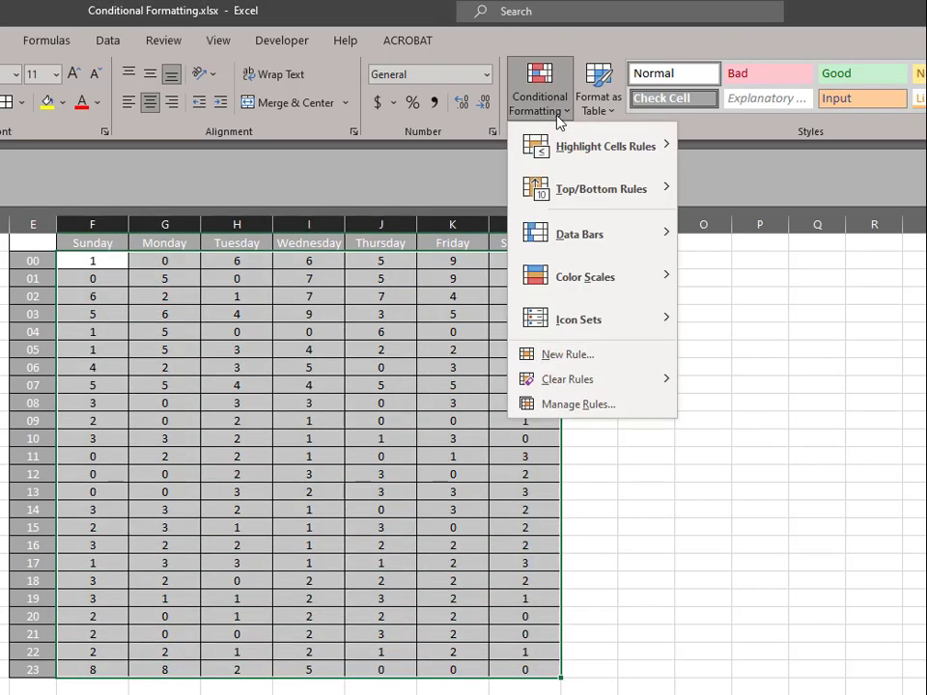
mouse_move(598, 284)
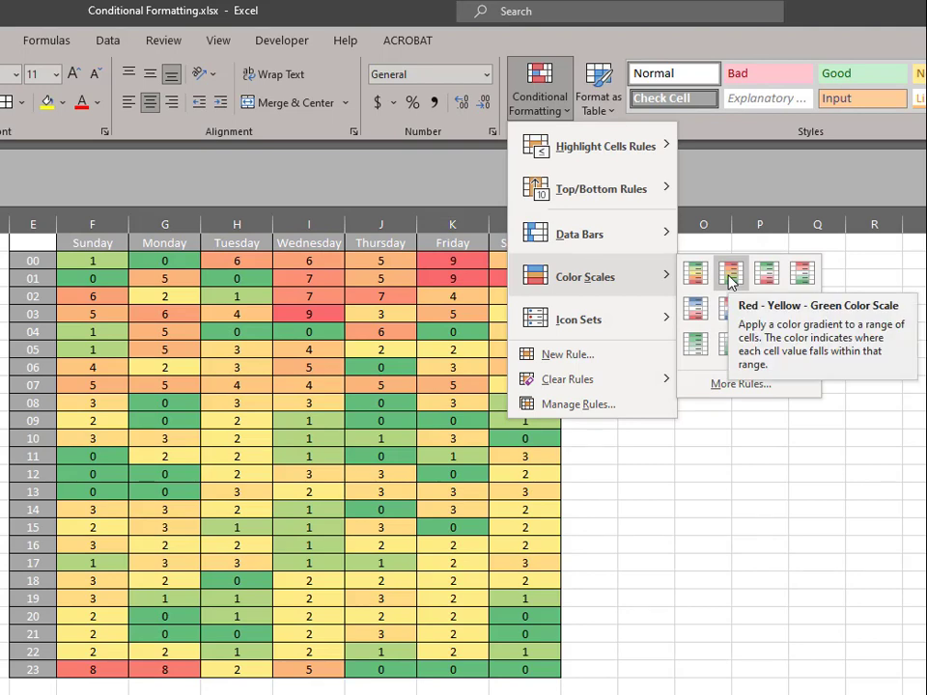
left_click(729, 281)
left_click(695, 366)
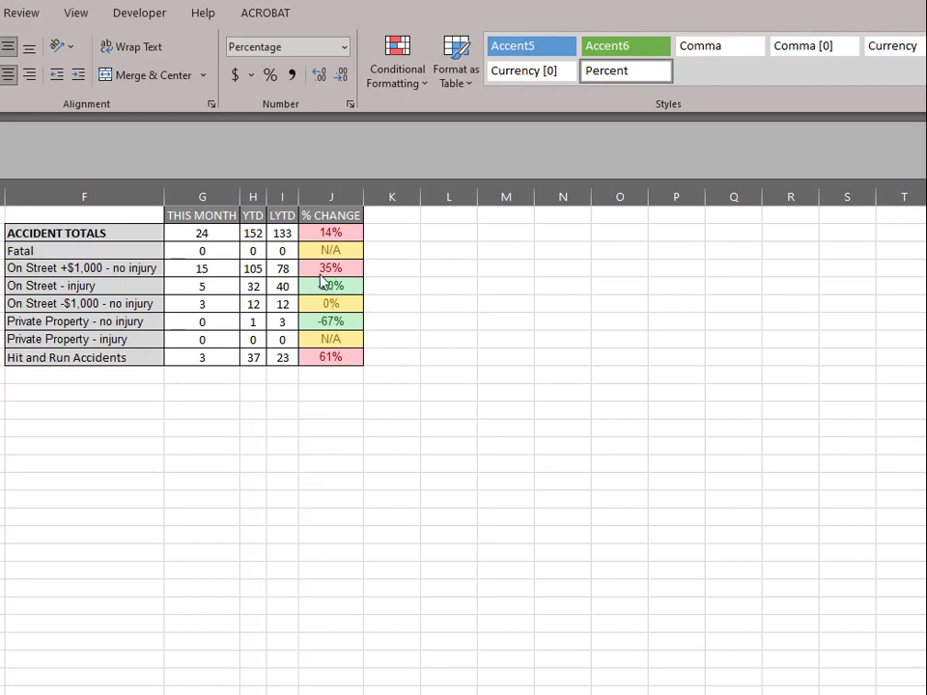
- Review the list of conditional formatting rules applied to the % CHANGE values of the accident table
left_click(328, 232)
key("ctrl+shift+Down")
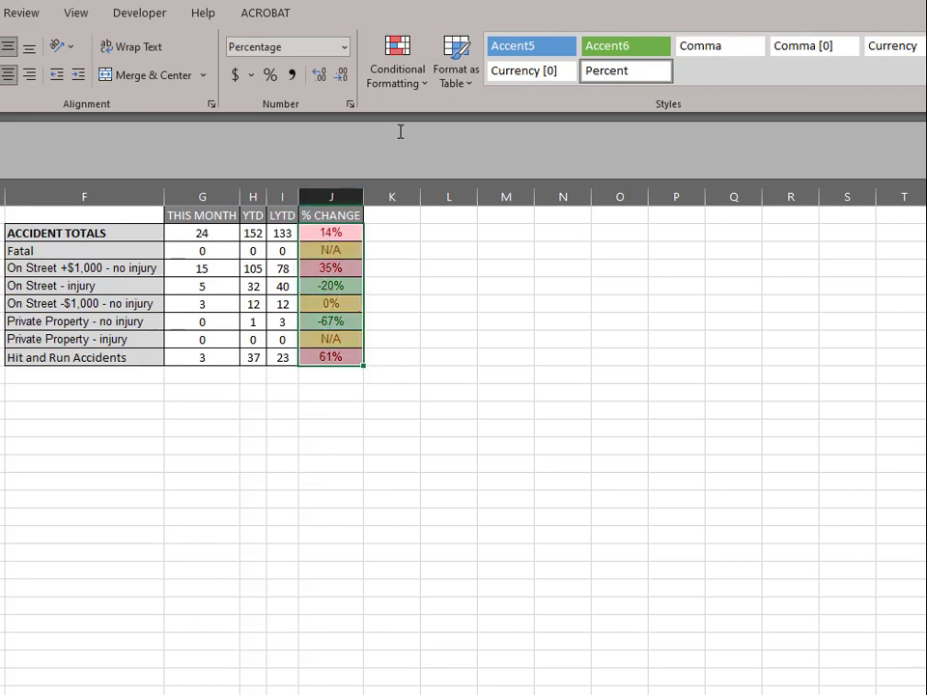
left_click(412, 87)
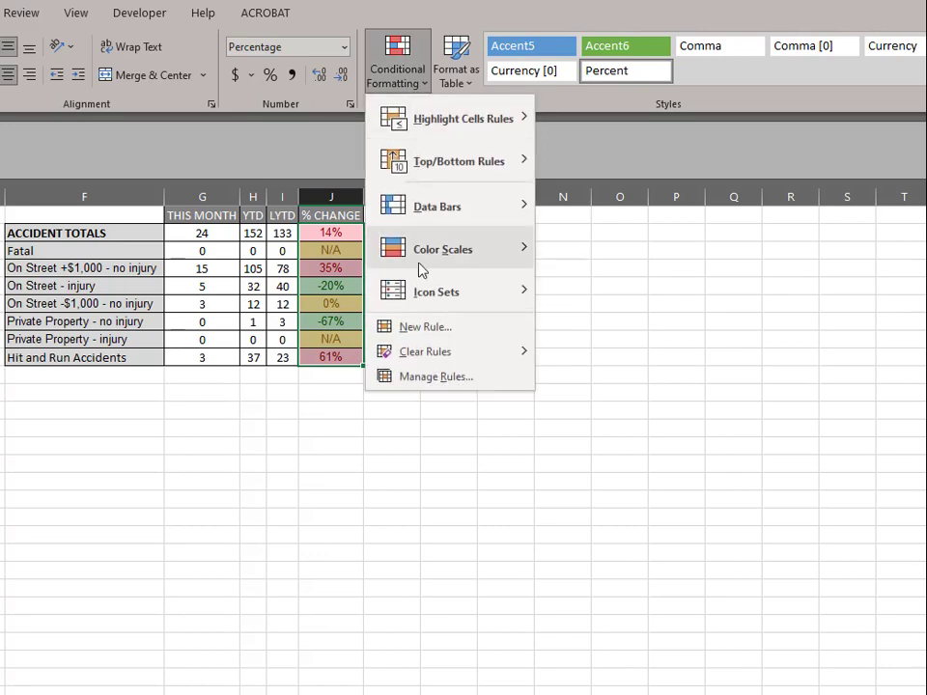
left_click(424, 377)
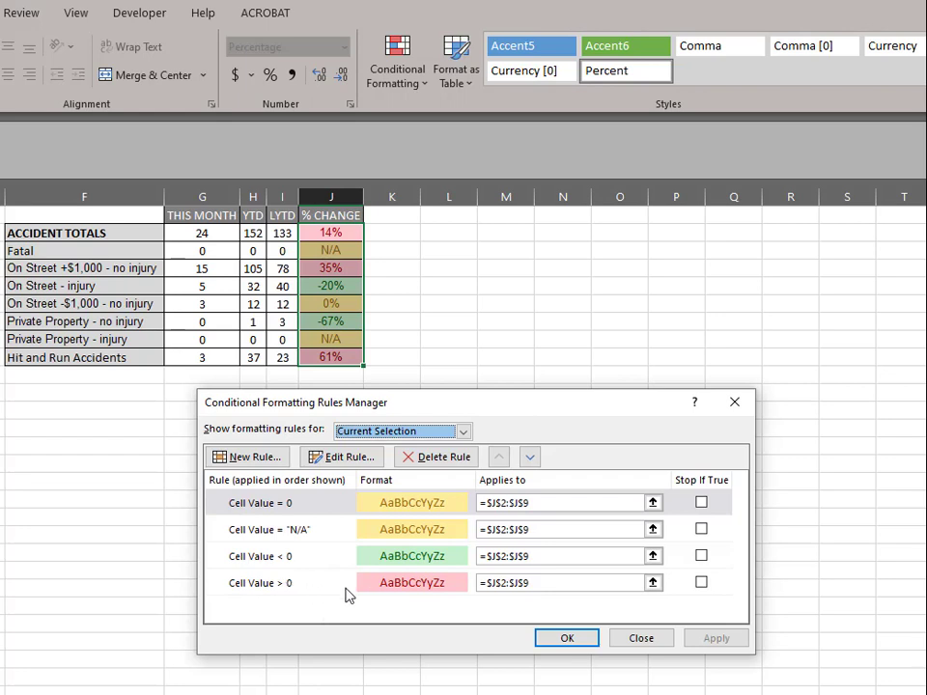
- Inspect the definition of the Cell Value < 0 rule on the % CHANGE values and leave the rules manager without editing
left_click(324, 558)
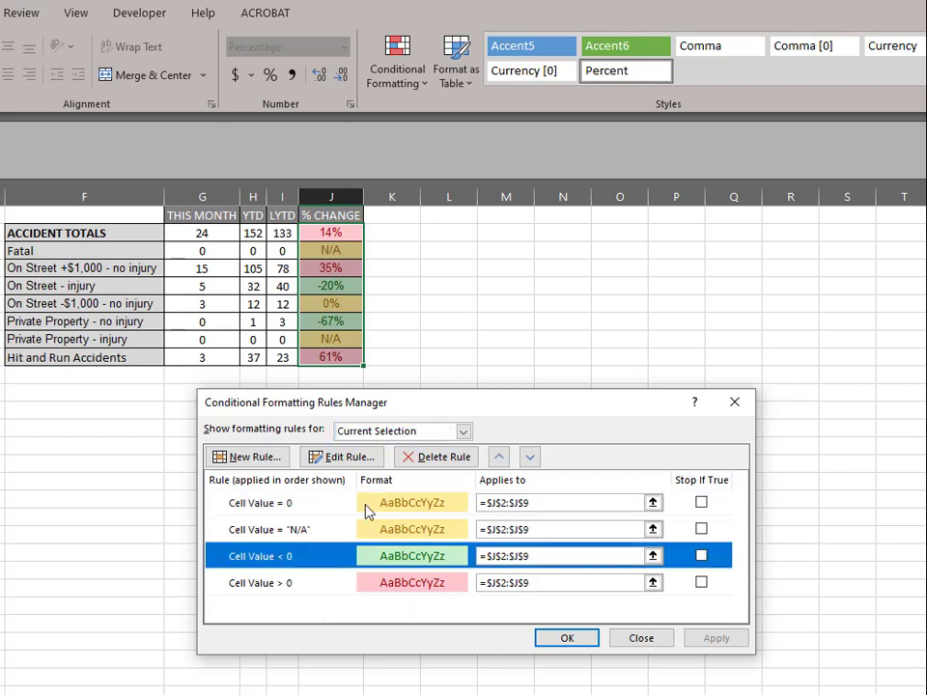
left_click(338, 458)
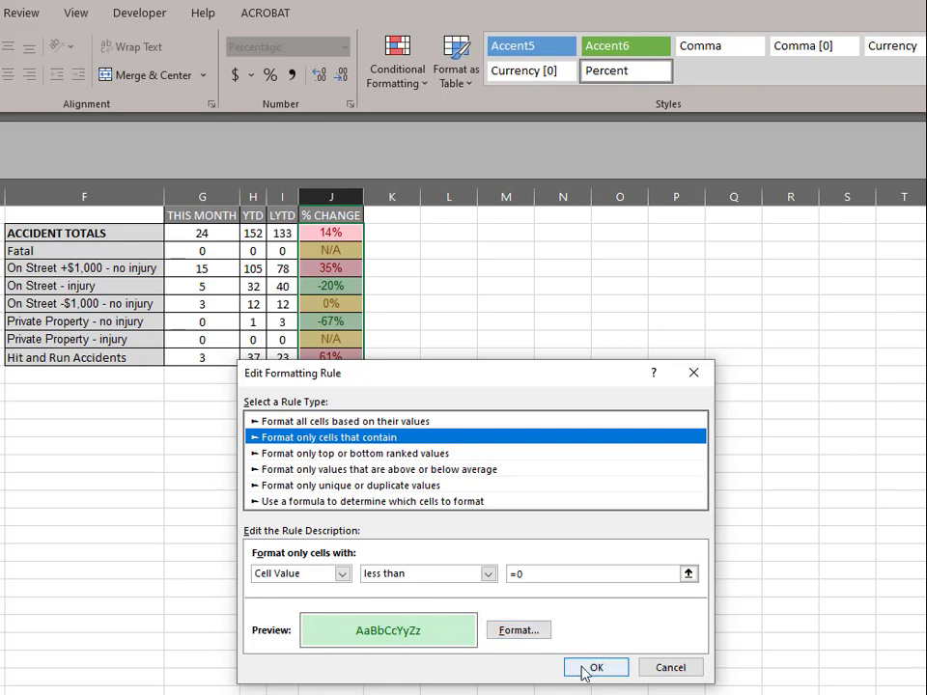
left_click(657, 670)
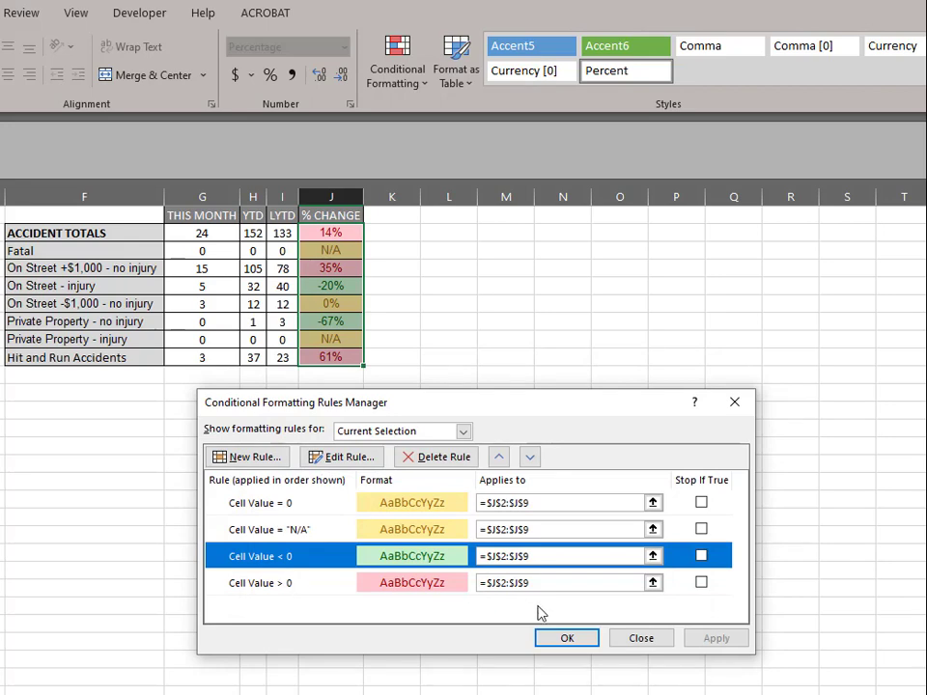
left_click(638, 638)
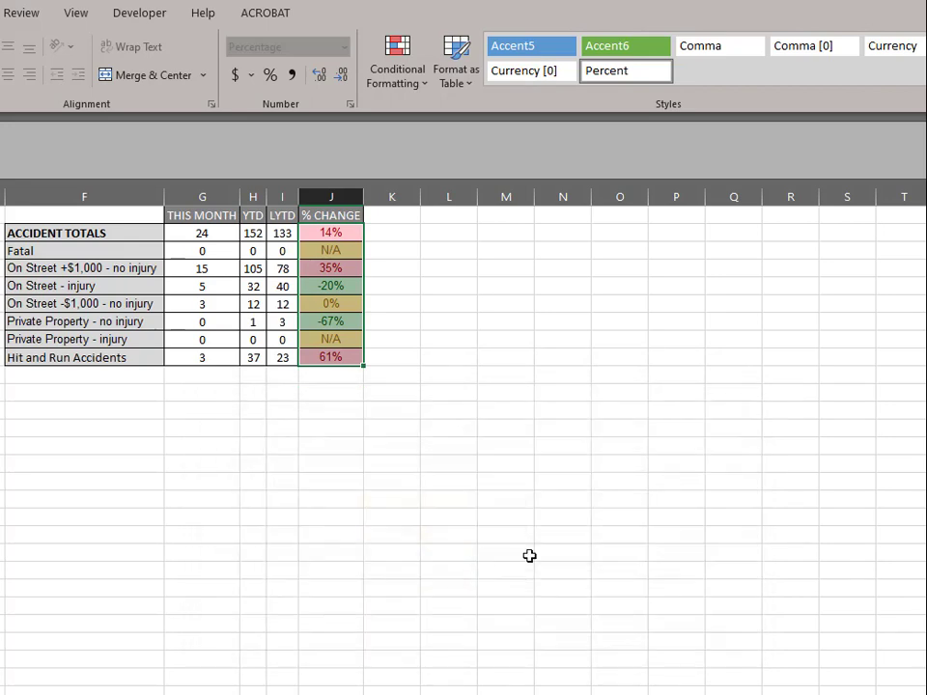
left_click(377, 233)
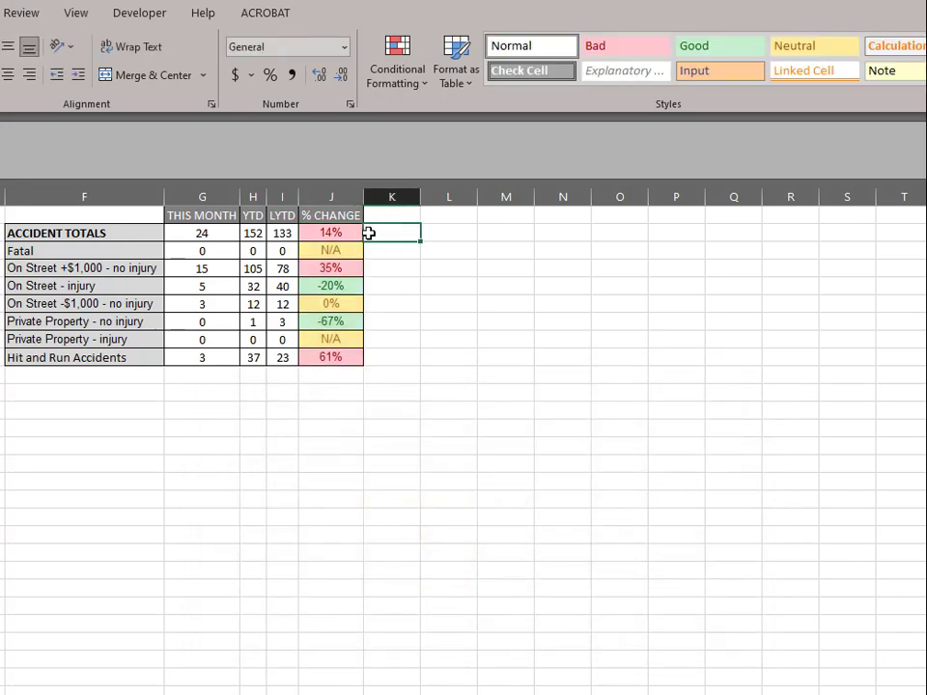